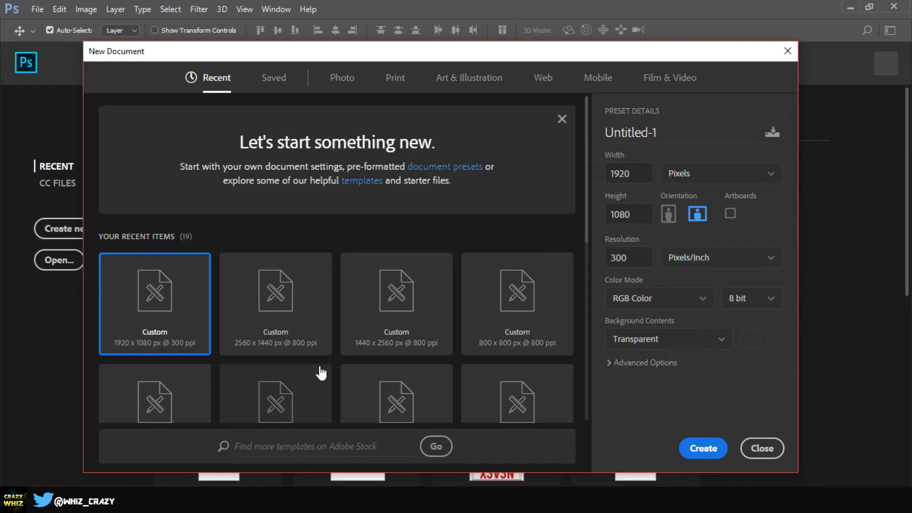
Step: Create a new 1920 x 1080 pixel document at 300 ppi with a transparent background
double_click(636, 172)
double_click(637, 220)
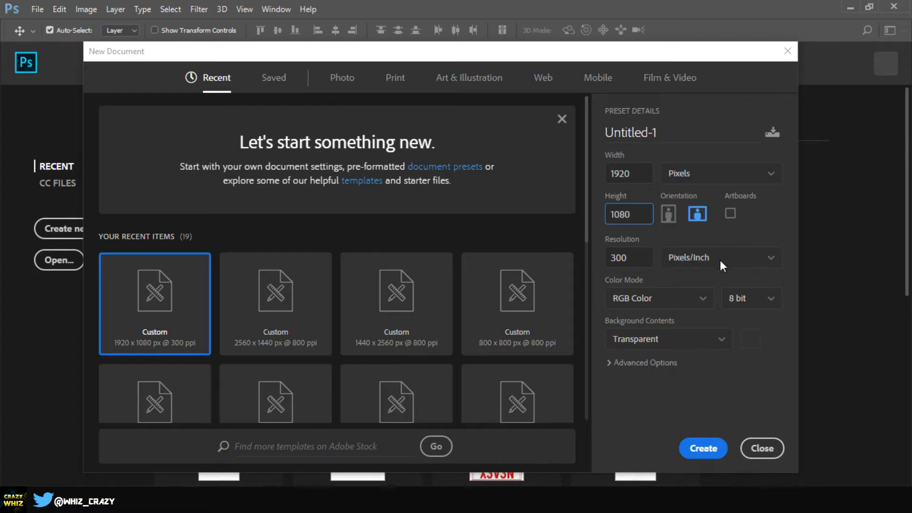
left_click(660, 406)
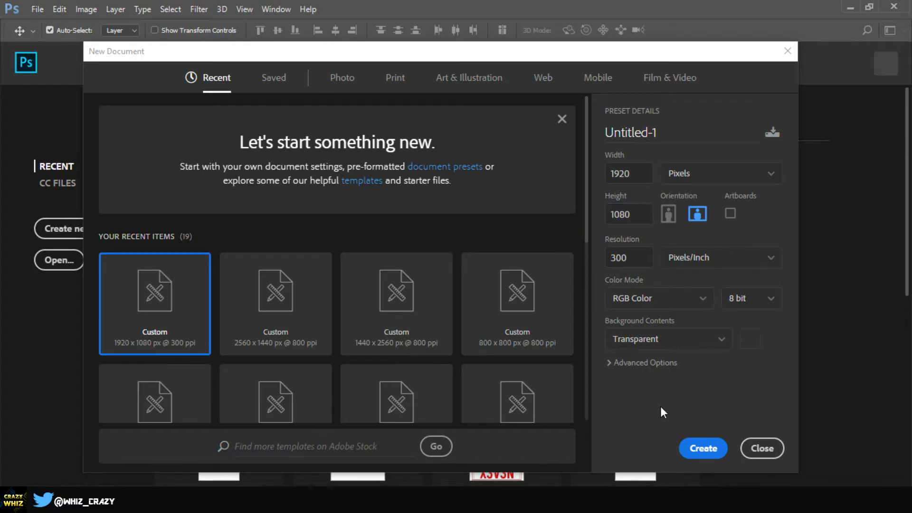
left_click(689, 340)
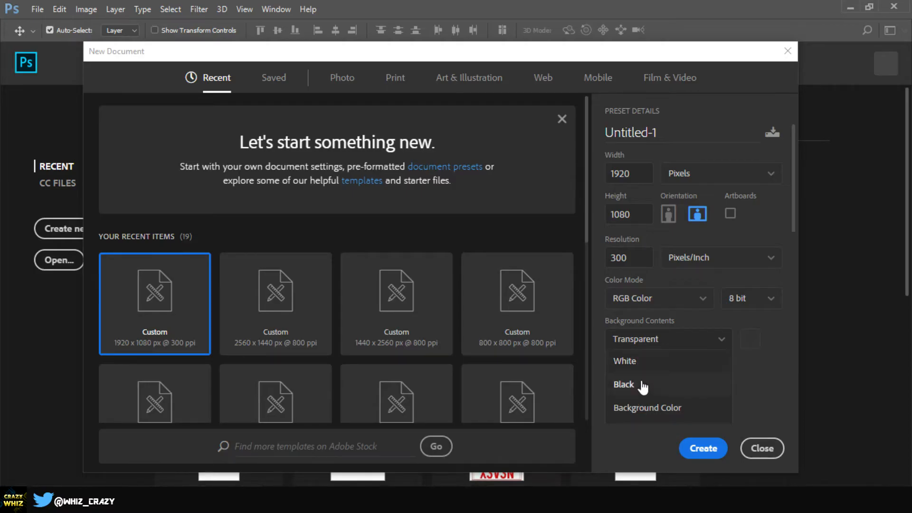
left_click(654, 345)
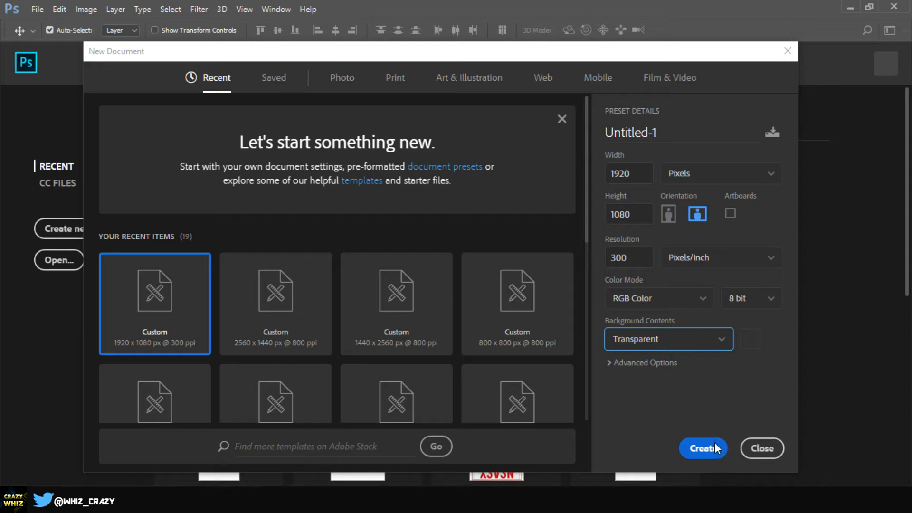
left_click(702, 448)
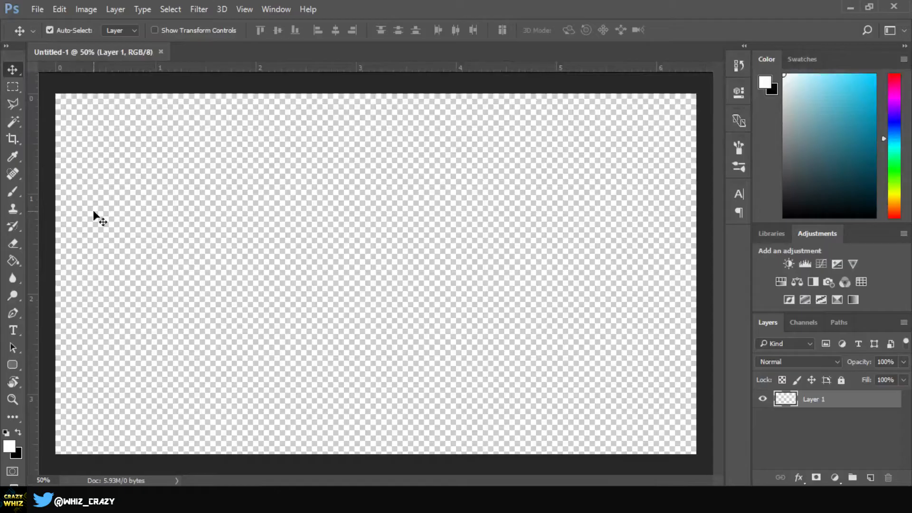
Step: Switch to the browser and search Google for "youtube outro template" in a new tab
left_click(498, 498)
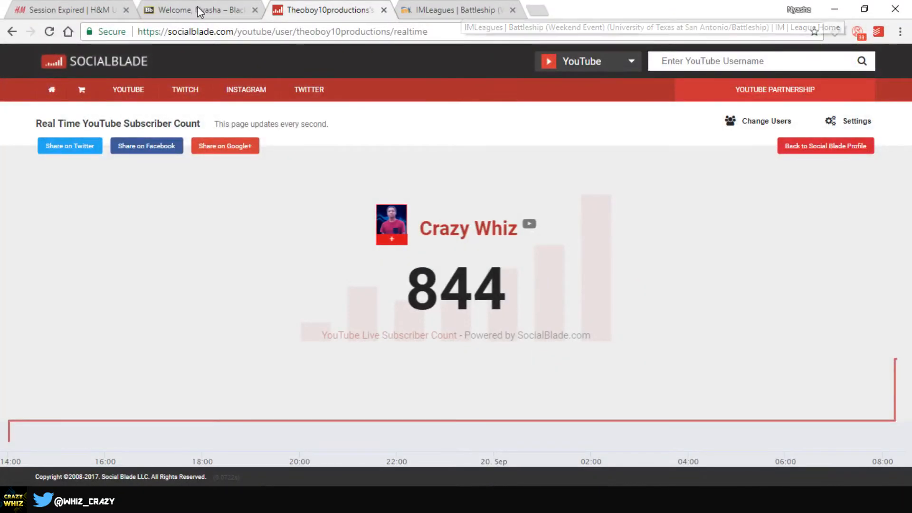
left_click(538, 10)
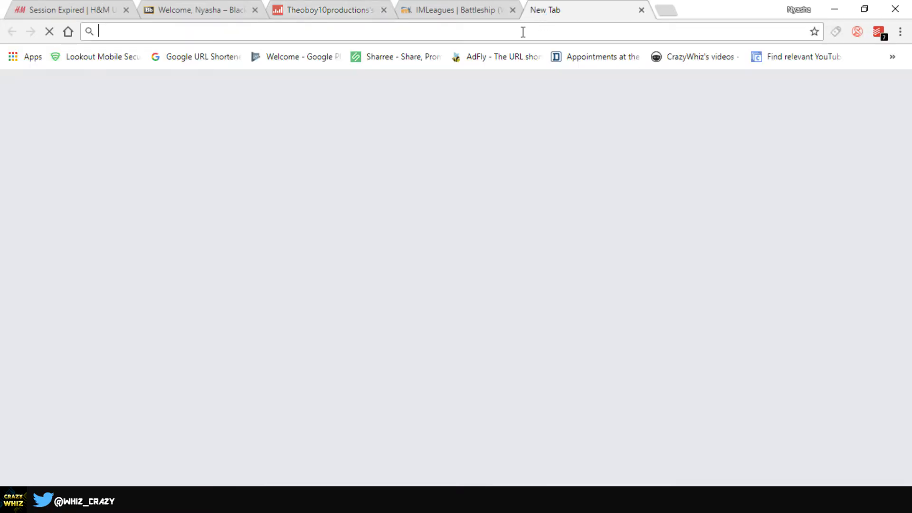
type("youtu")
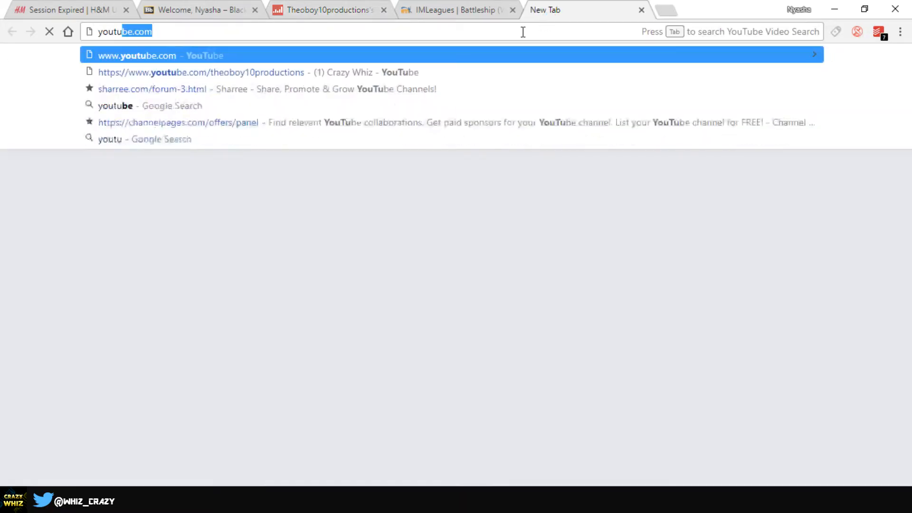
type("be outro t")
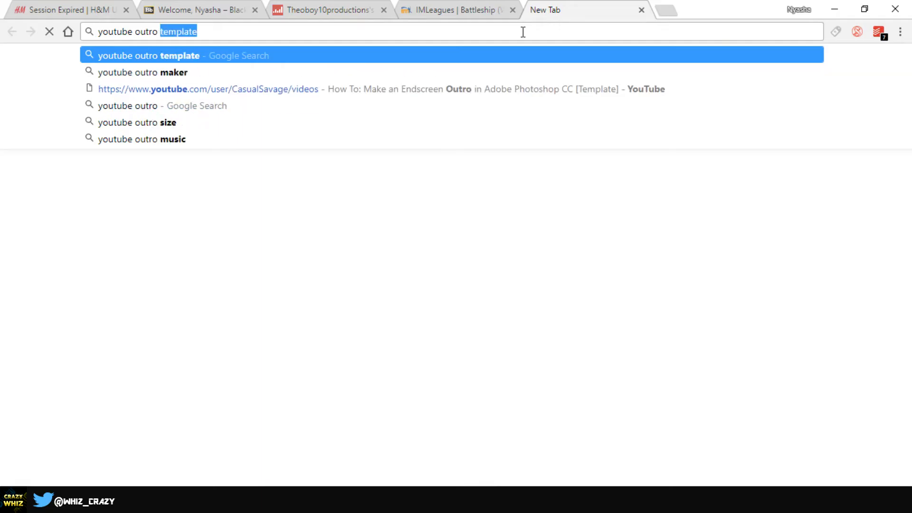
type("emplate")
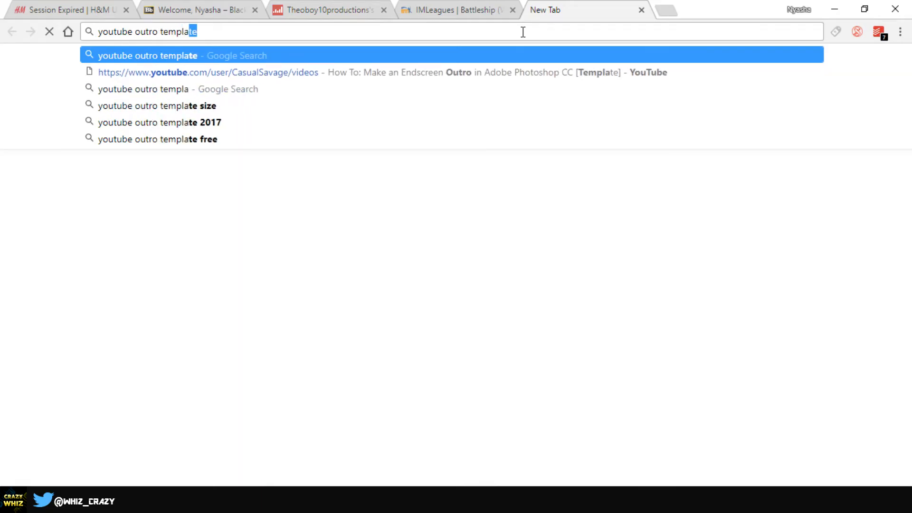
key("Return")
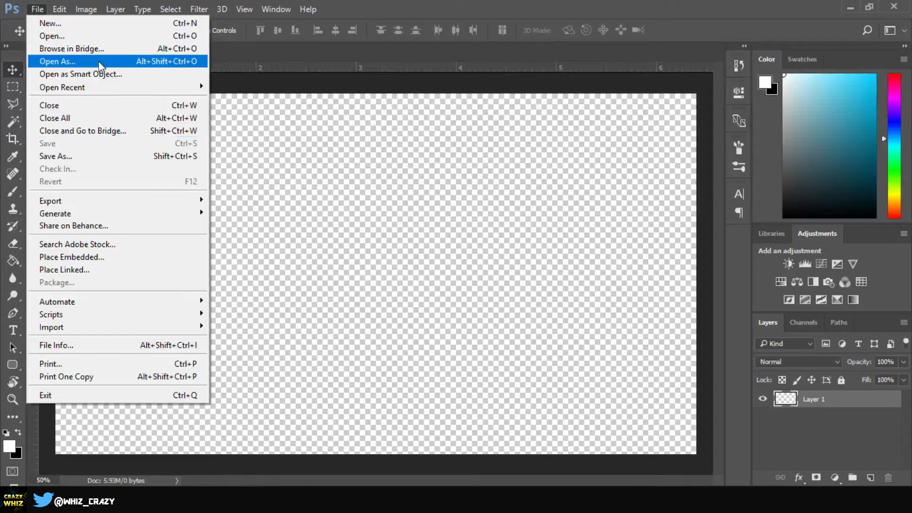
Step: Place the EndScreen template image into the document and commit the placement
left_click(98, 257)
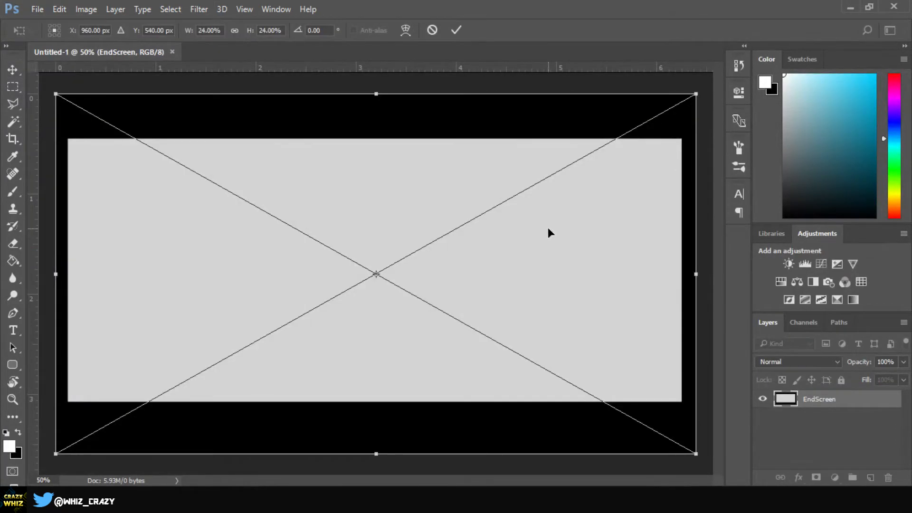
key("Return")
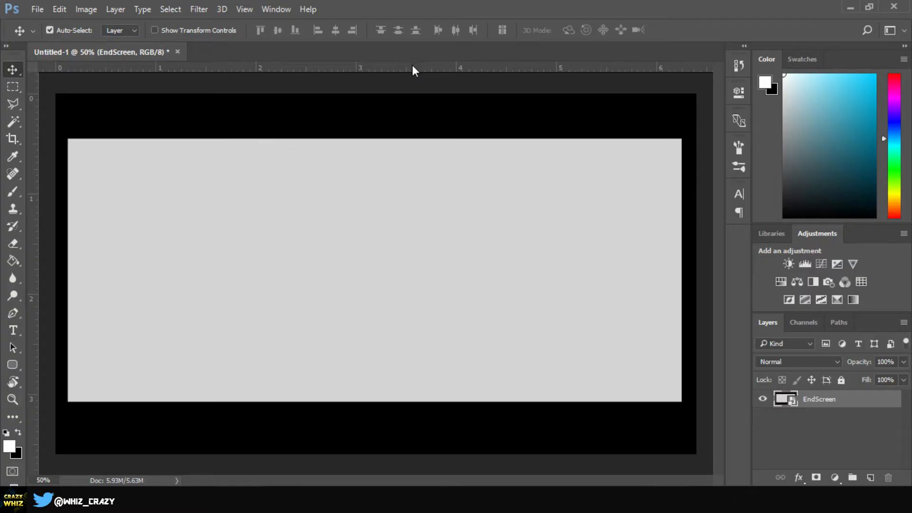
Step: Pull guides from the rulers along the edges of the grey video area of the template
left_click_drag(413, 70, 426, 140)
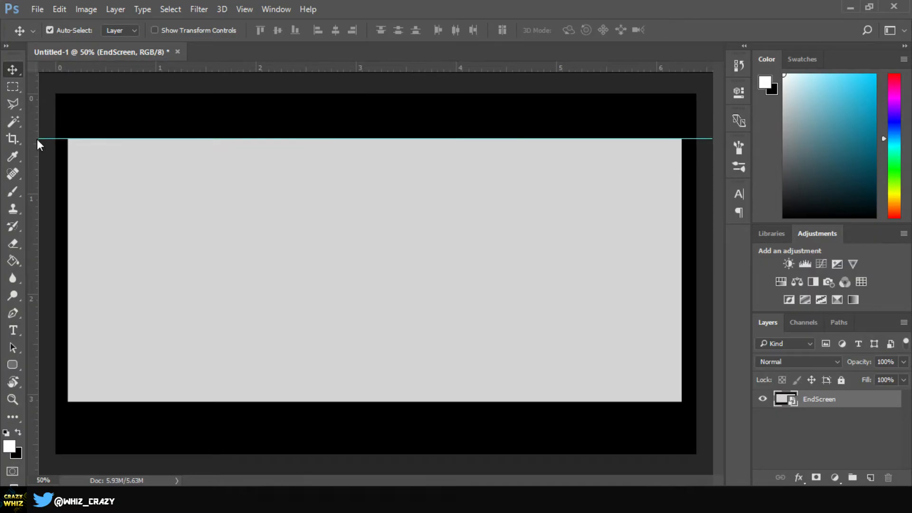
left_click_drag(36, 142, 680, 157)
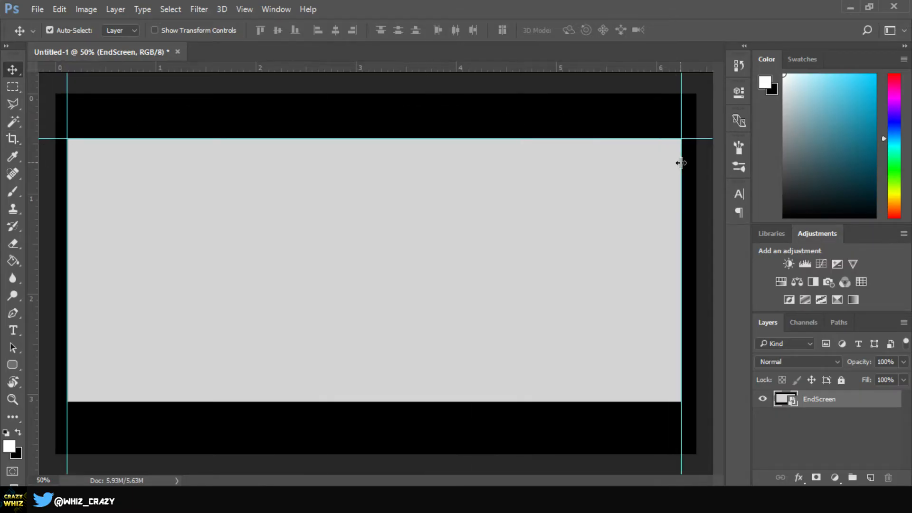
left_click_drag(587, 69, 503, 402)
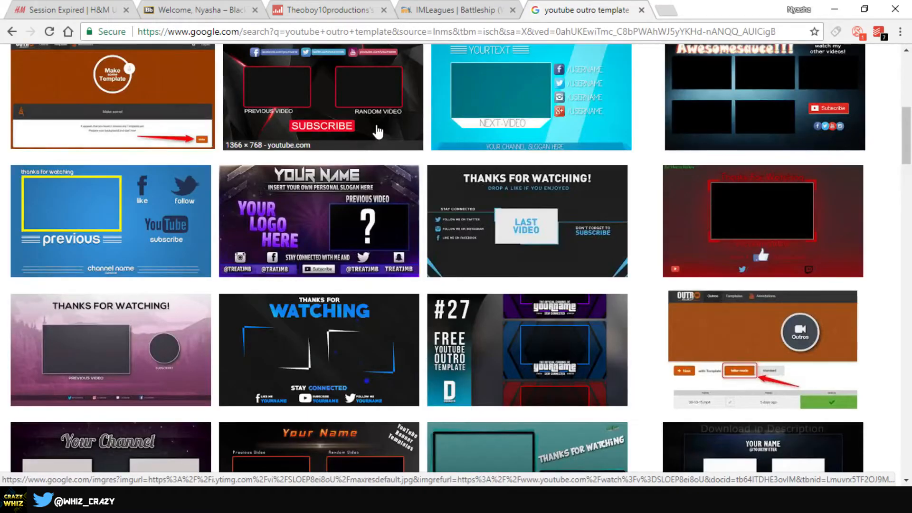
Step: Search Google Images for "gaming graphics" and scroll through the results
scroll(371, 130, "up", 8)
left_click_drag(225, 72, 3, 72)
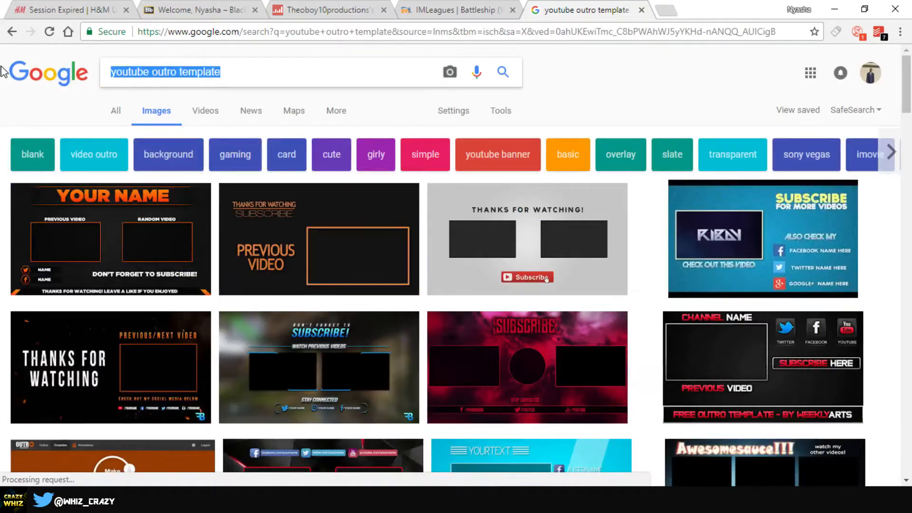
type("gaming g")
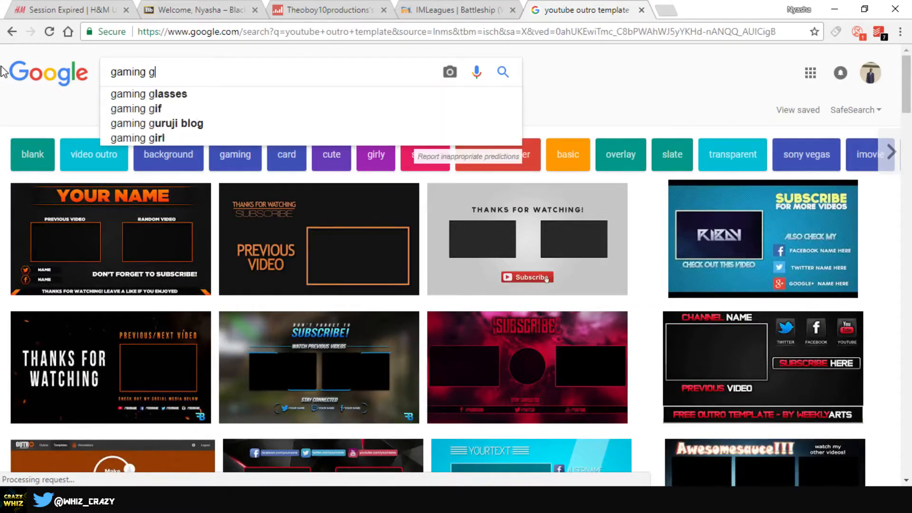
type("raphics")
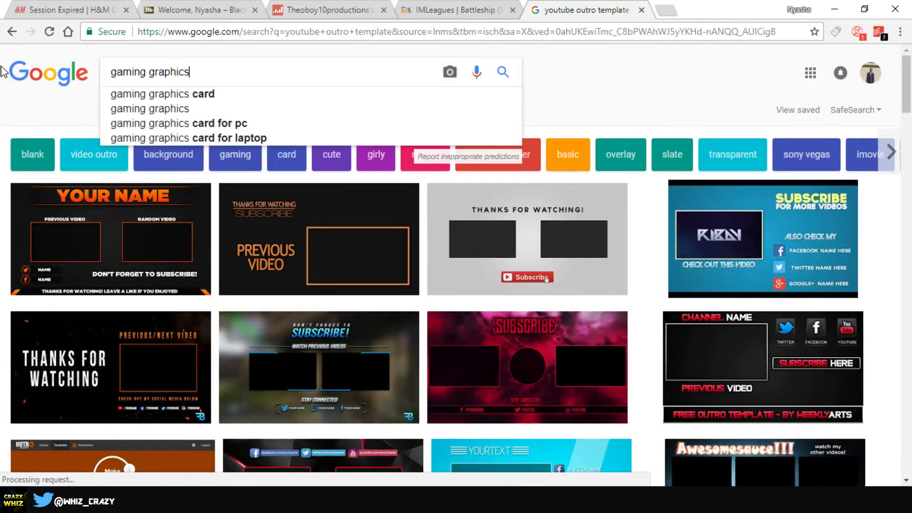
key("Return")
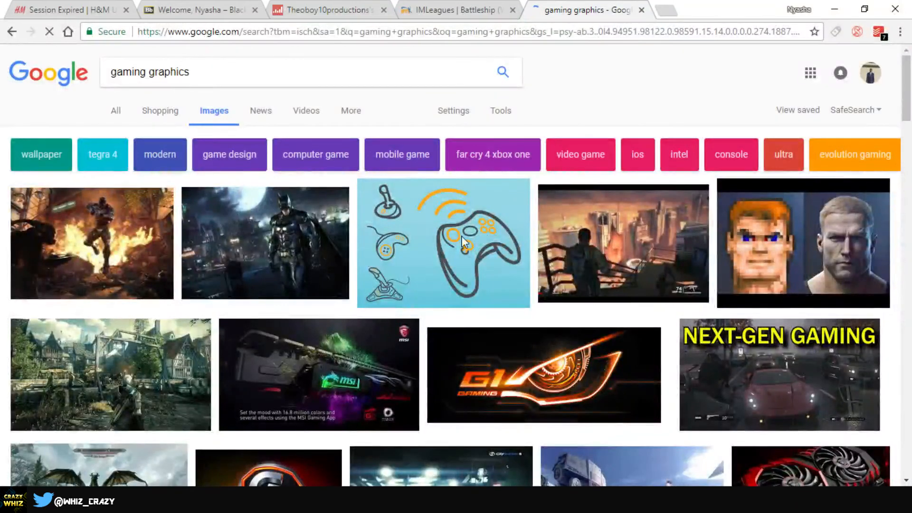
scroll(359, 254, "down", 7)
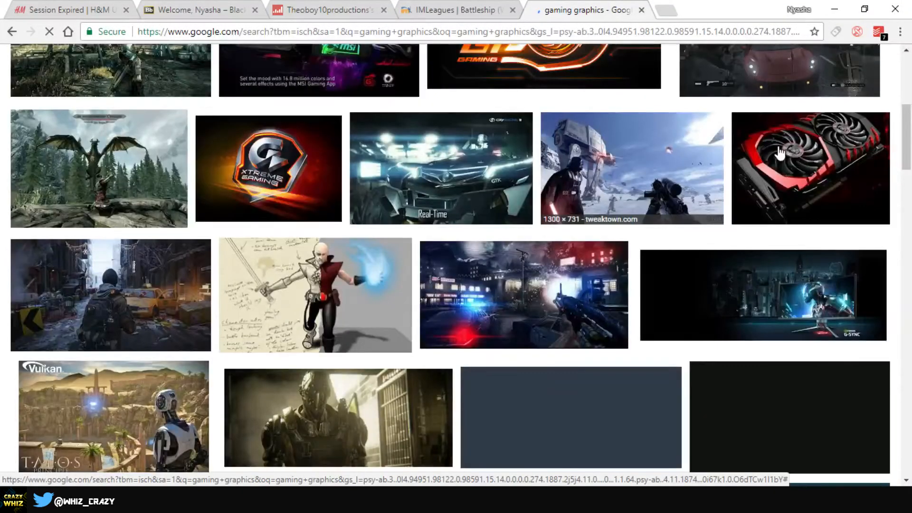
scroll(309, 285, "up", 7)
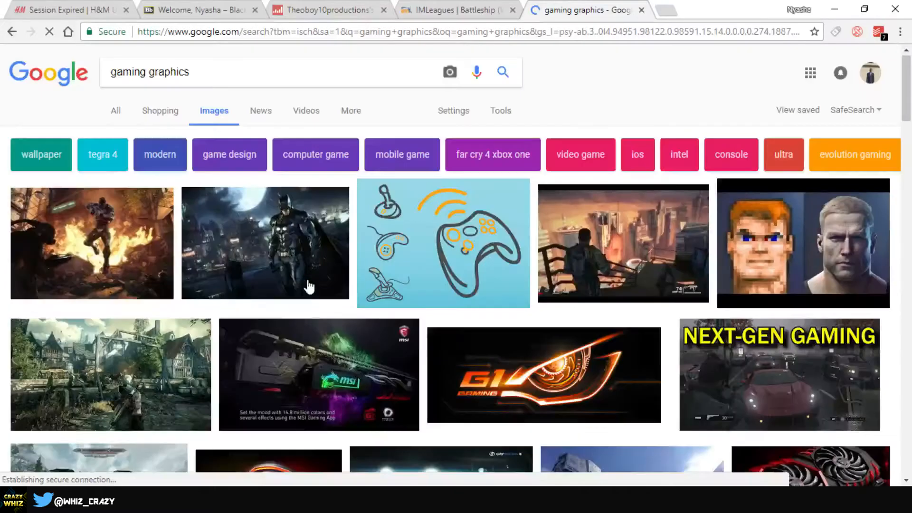
Step: Replace the image search with "technology abstract" and scroll through the results
triple_click(237, 77)
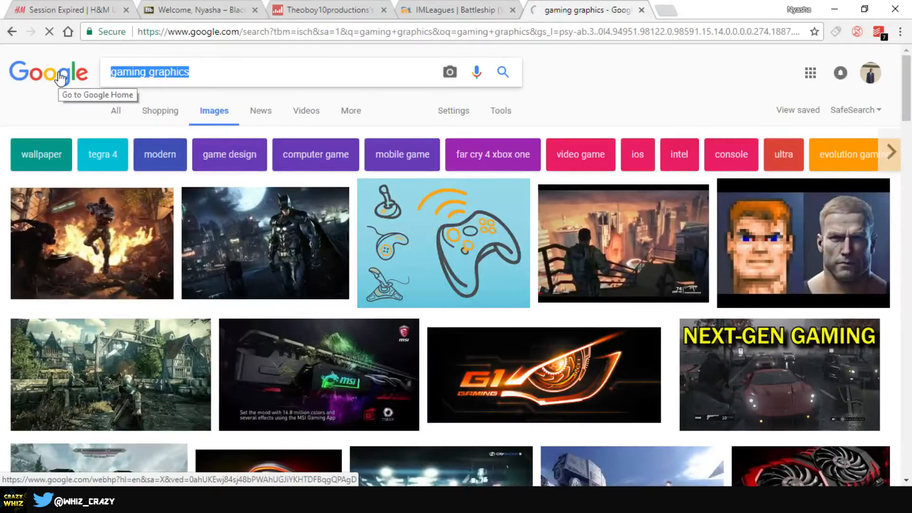
type("tech")
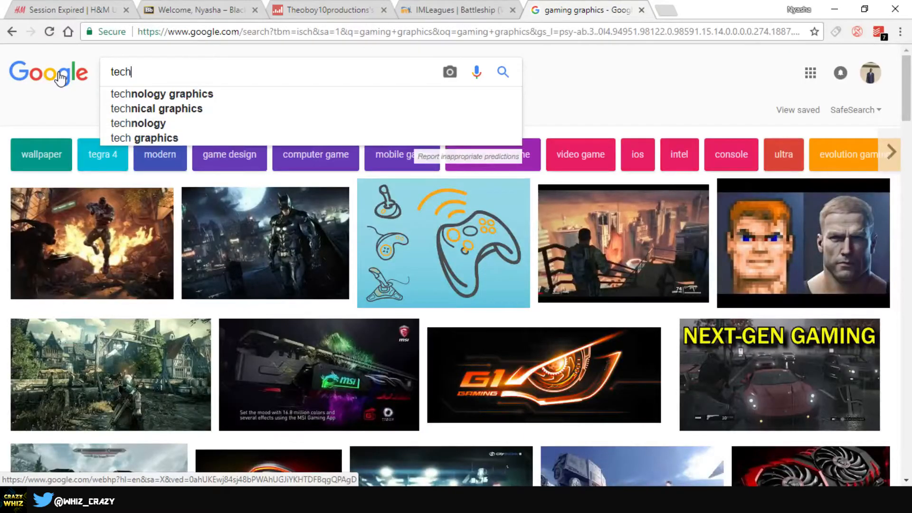
key("Down")
key("BackSpace")
key("BackSpace")
key("BackSpace")
key("BackSpace")
key("BackSpace")
key("BackSpace")
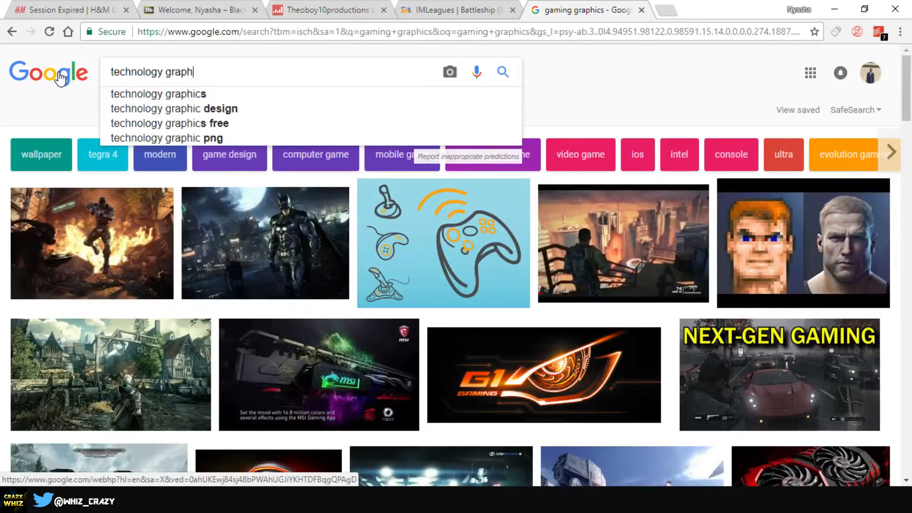
key("BackSpace")
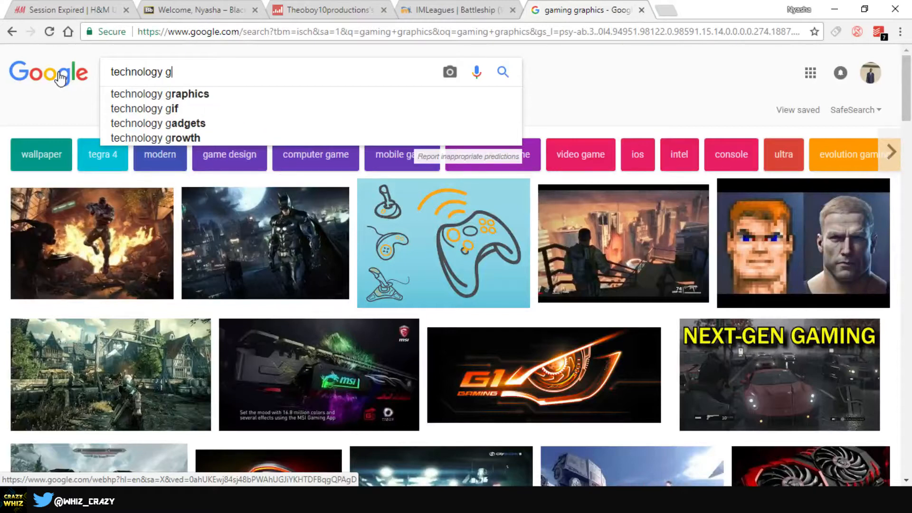
type("a")
key("BackSpace")
key("BackSpace")
type("abstract")
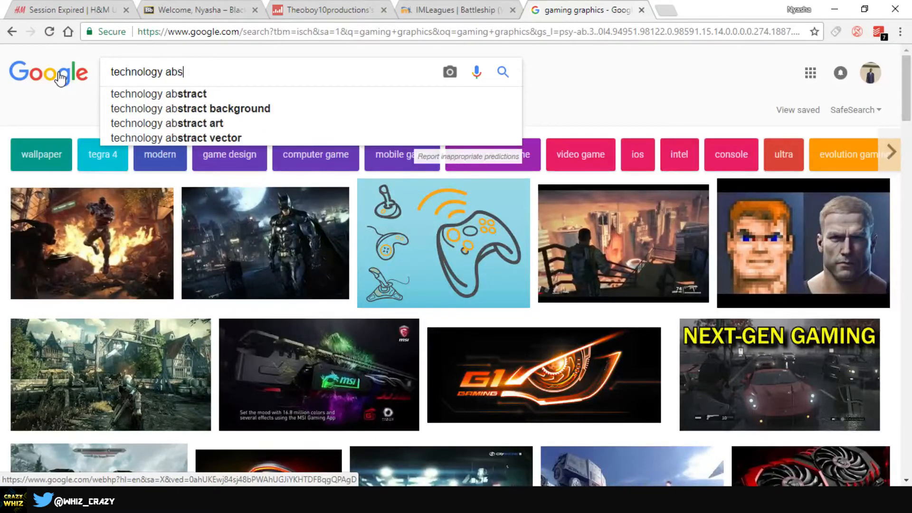
key("Return")
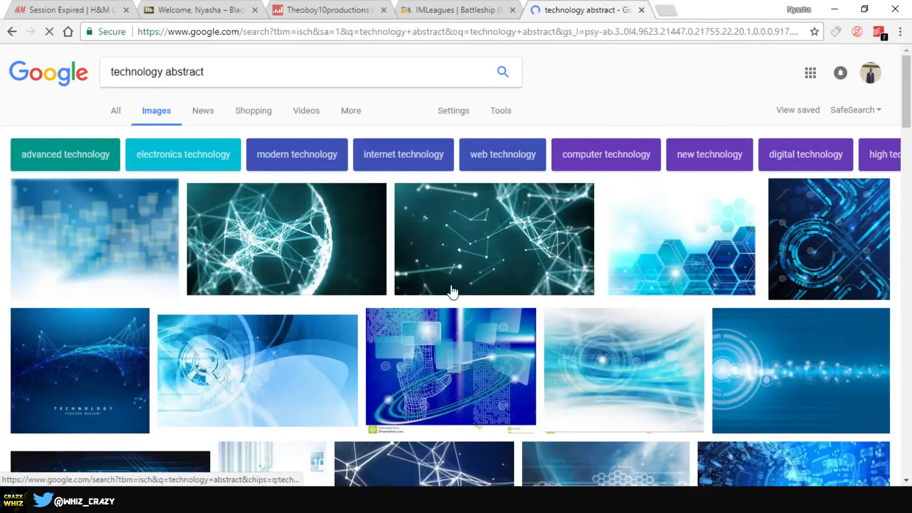
scroll(453, 290, "down", 7)
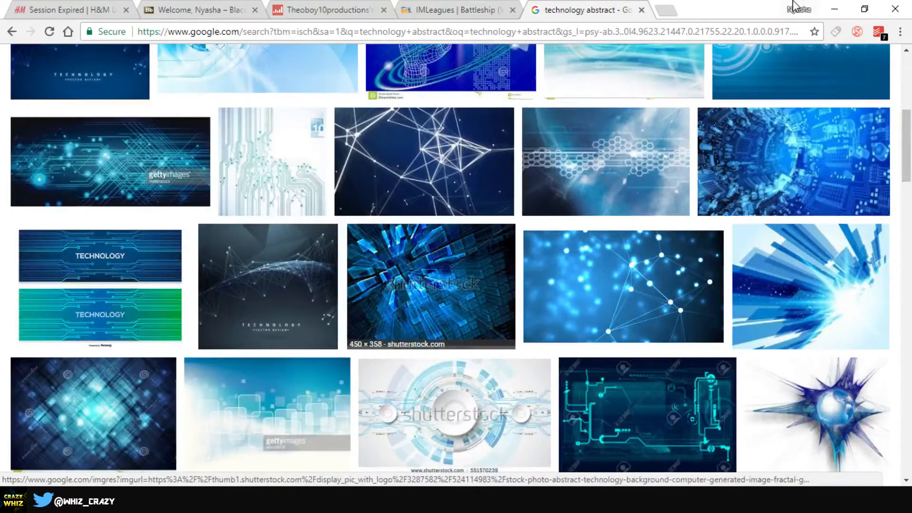
Step: Place the abstract-graphics-580 image into the document as an embedded layer and commit it
left_click(834, 9)
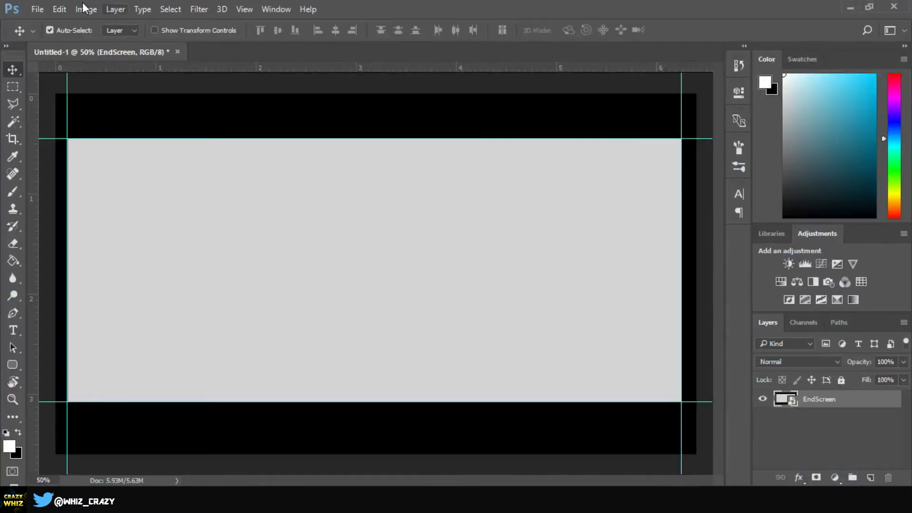
left_click(37, 9)
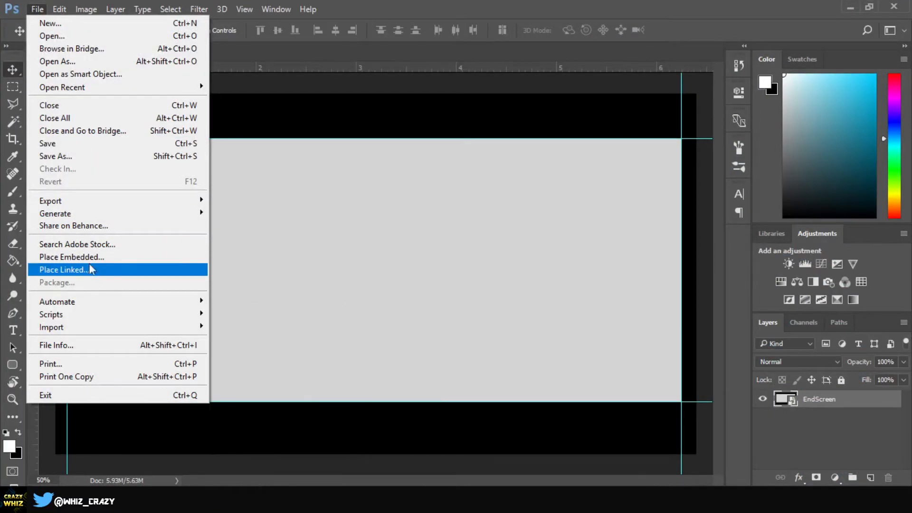
left_click(71, 256)
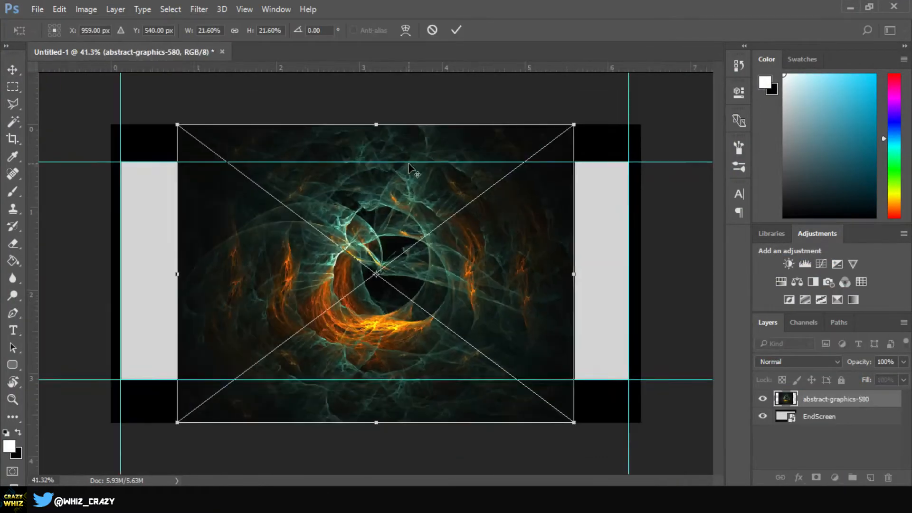
scroll(410, 167, "down", 1)
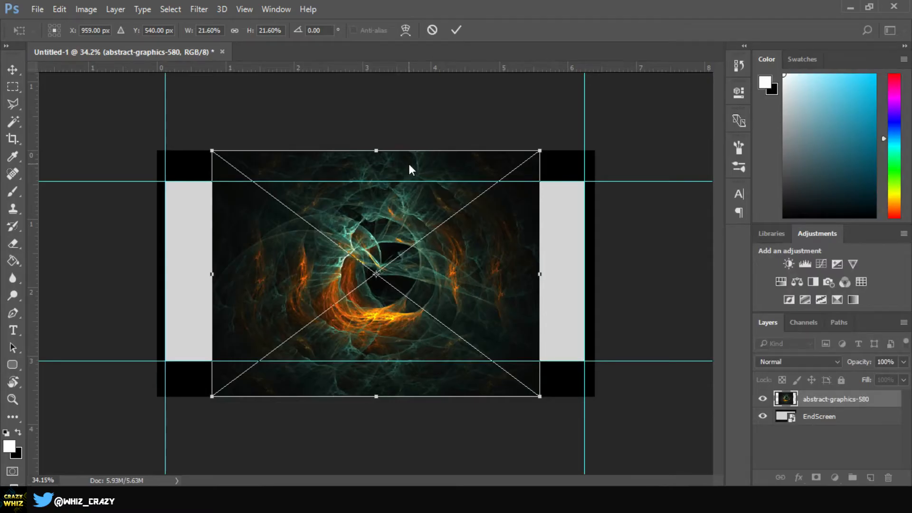
key("alt+space")
left_click(486, 233)
key("Return")
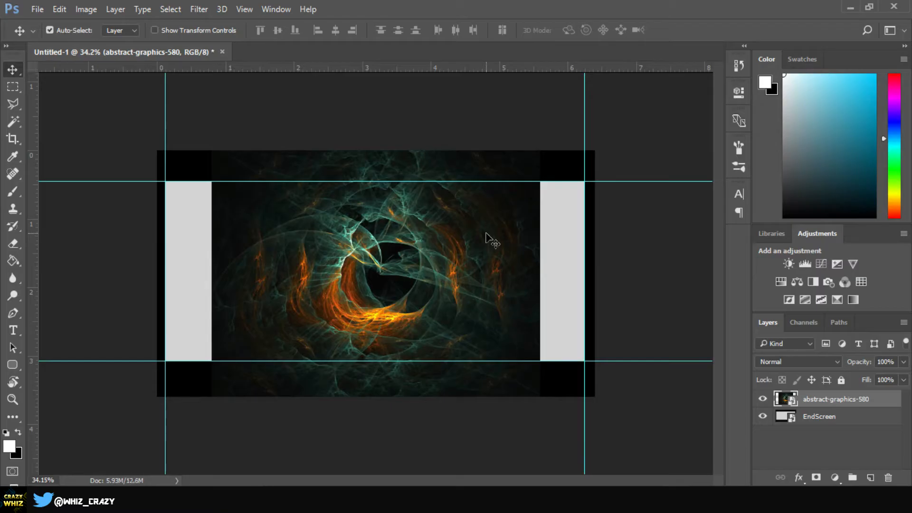
Step: Scale up the abstract image with Free Transform to about 31% and center it to cover the canvas
key("ctrl")
key("ctrl+t")
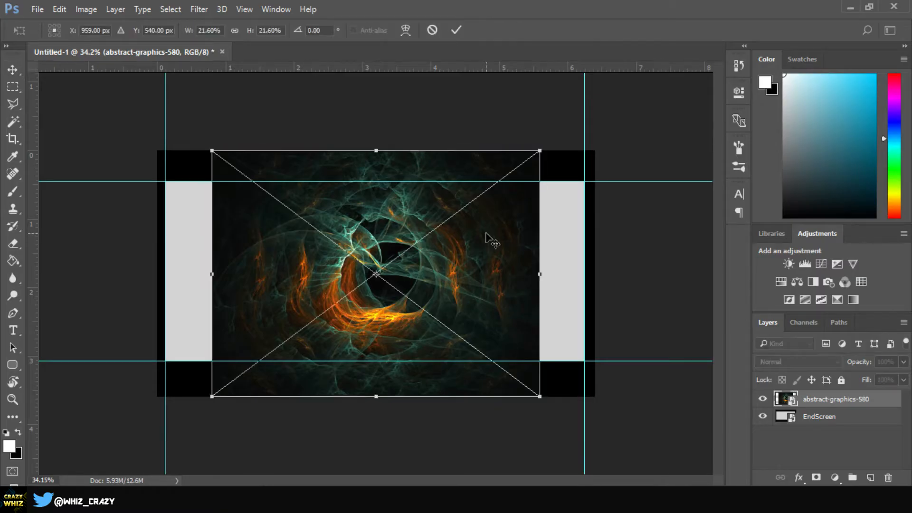
left_click_drag(539, 150, 682, 73)
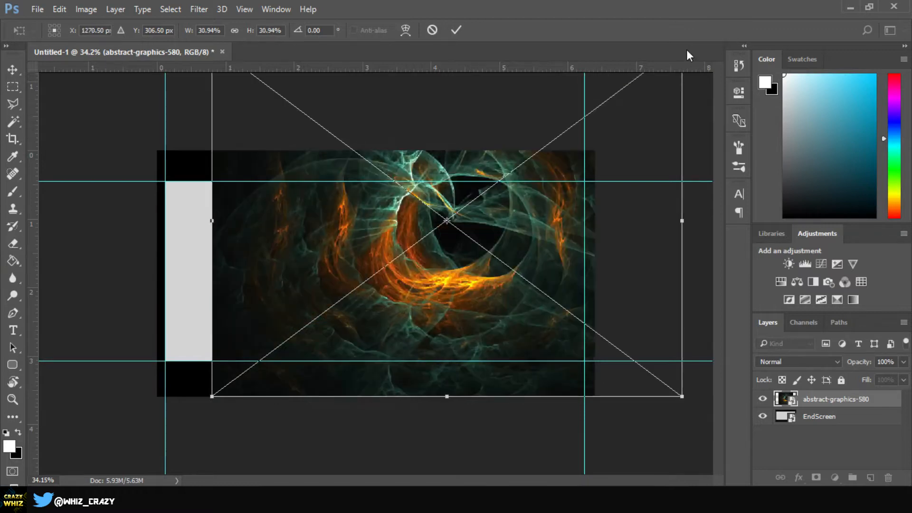
key("Return")
left_click_drag(448, 216, 379, 273)
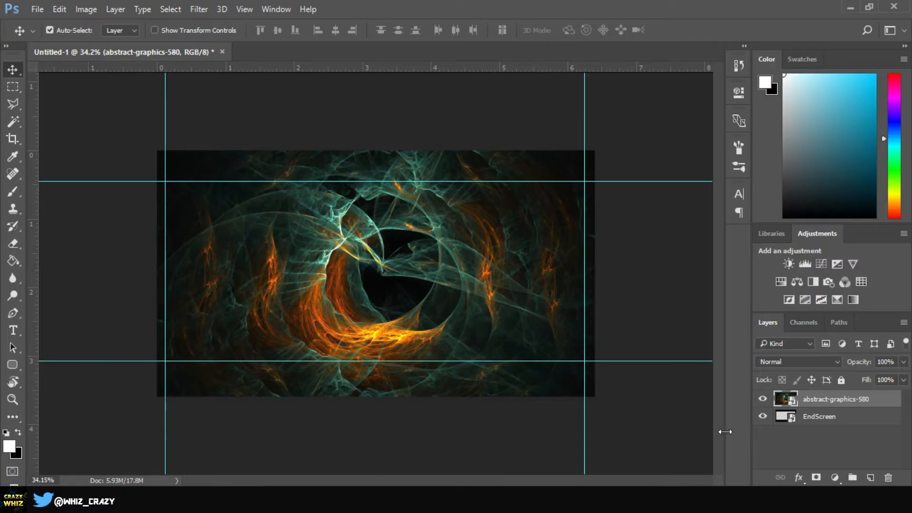
Step: Hide the EndScreen layer and add a Color Balance adjustment shifting the midtones toward red (+37)
left_click(763, 416)
left_click(801, 281)
left_click_drag(606, 161, 629, 162)
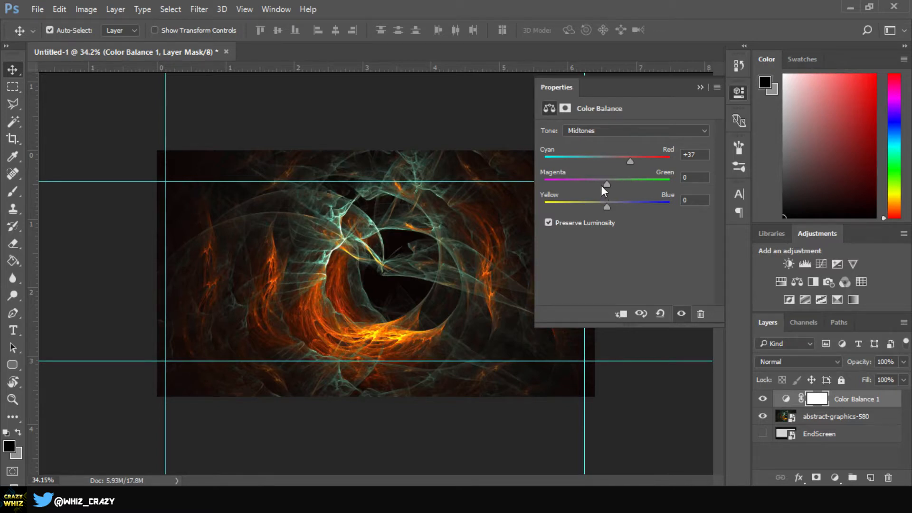
left_click_drag(603, 186, 589, 200)
left_click_drag(618, 204, 616, 223)
left_click(700, 88)
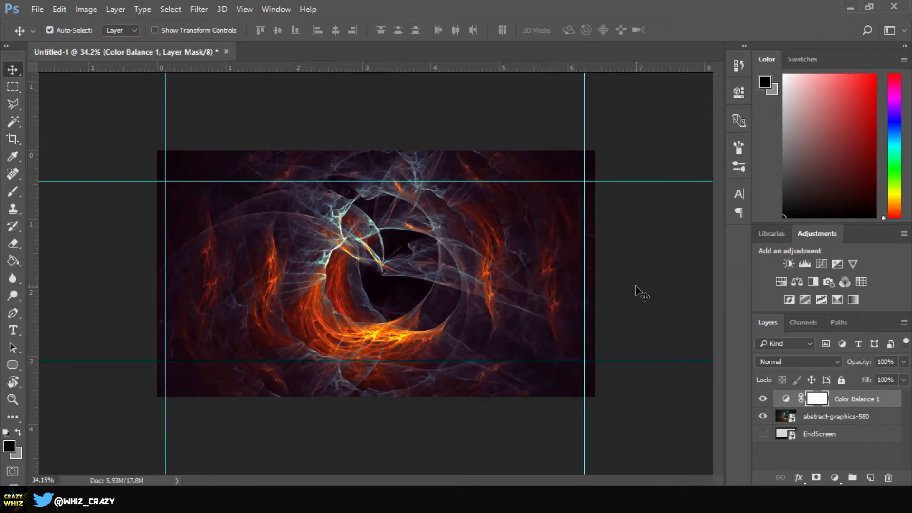
Step: Add a Hue/Saturation adjustment with Hue -17 and Saturation +40
left_click(780, 285)
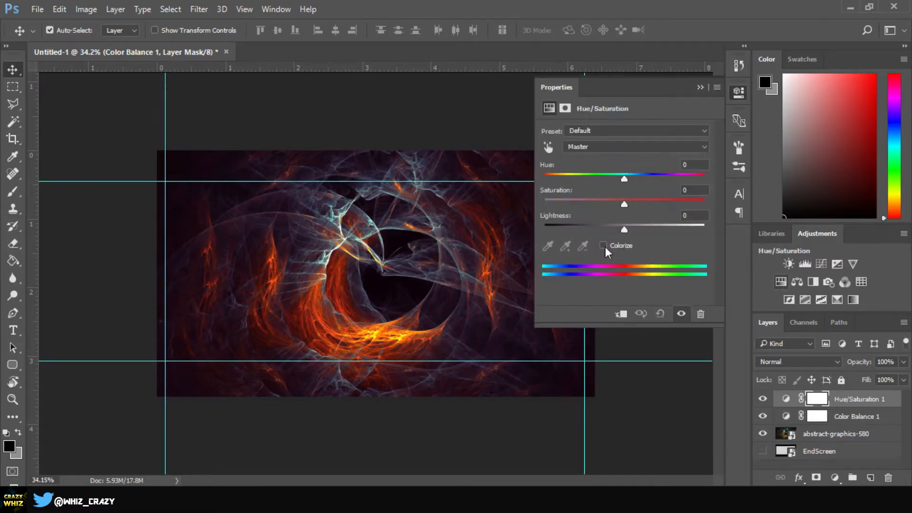
left_click_drag(625, 178, 658, 211)
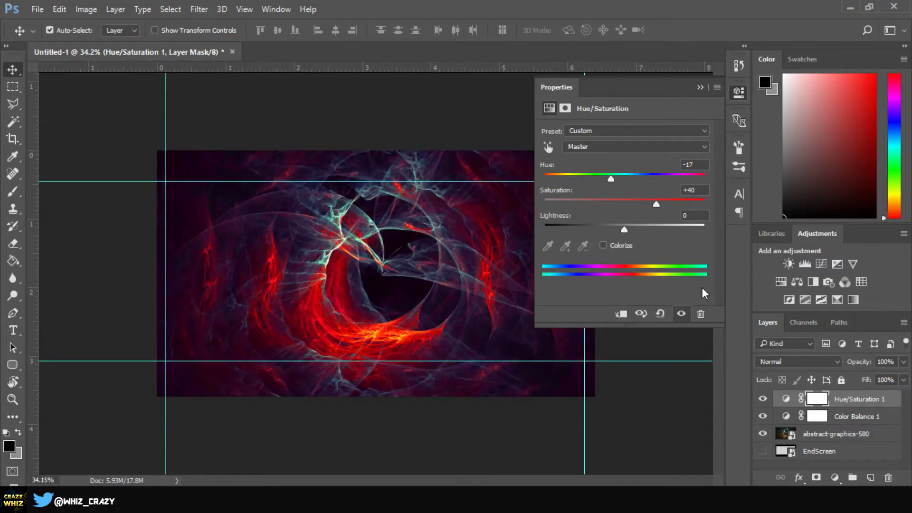
left_click_drag(626, 228, 620, 248)
left_click(701, 90)
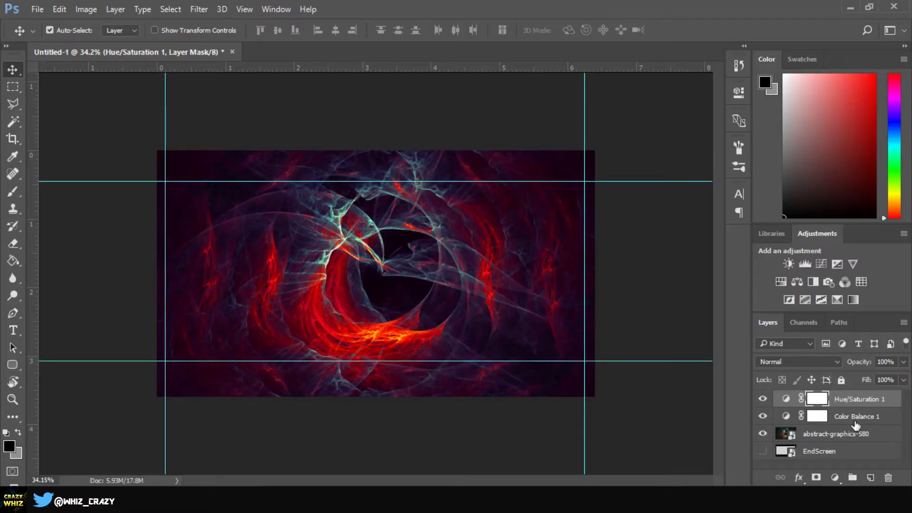
Step: Add a Curves adjustment with an S-shaped curve to deepen shadows and brighten highlights
left_click(821, 263)
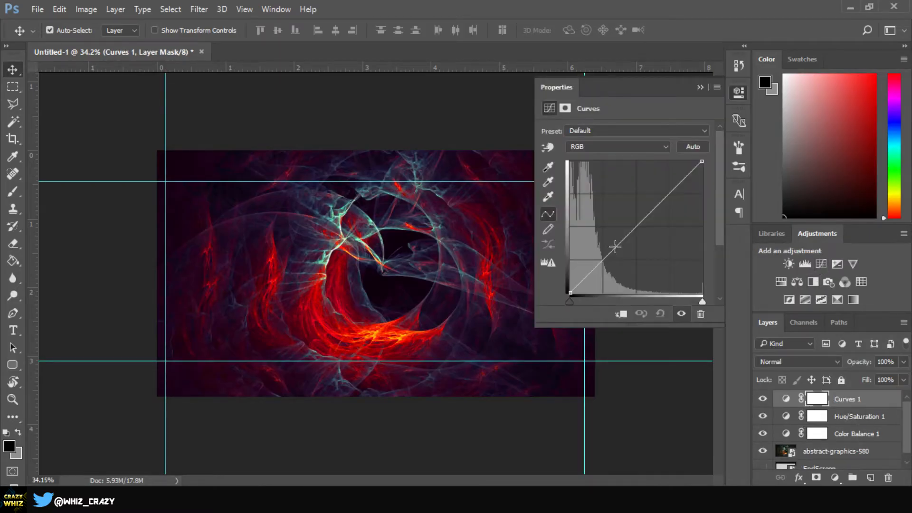
left_click_drag(614, 247, 621, 253)
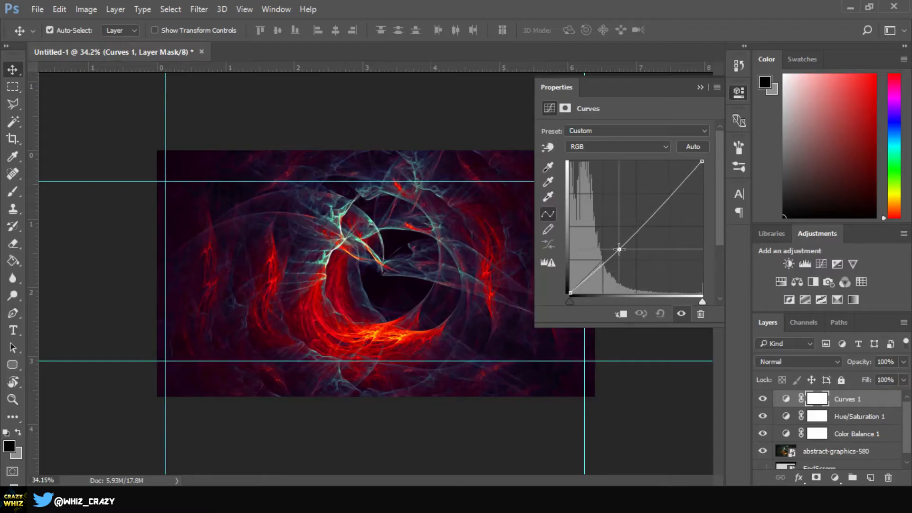
left_click_drag(669, 195, 669, 186)
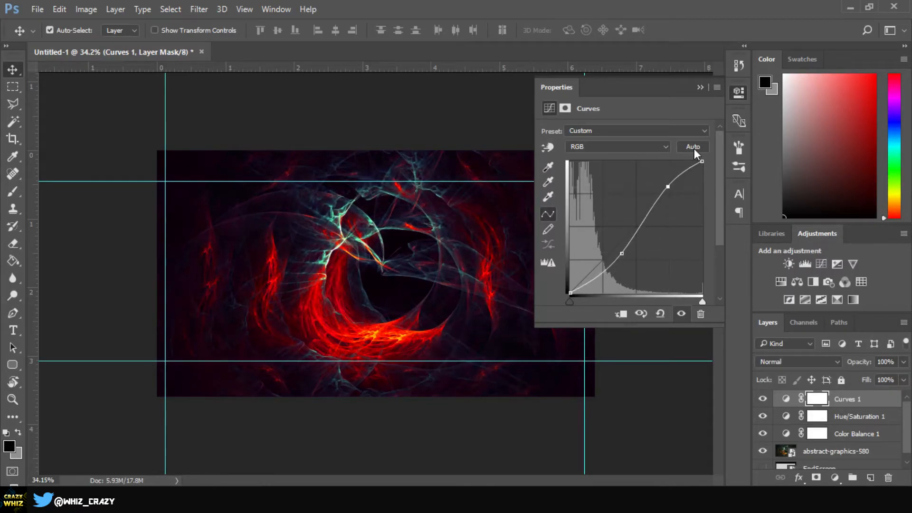
left_click(699, 87)
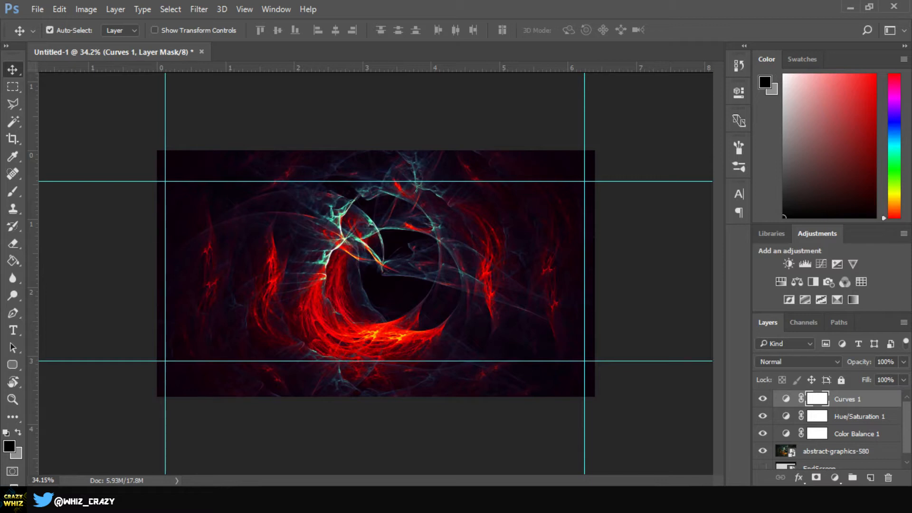
Step: Place the ink splash image 10 into the document as an embedded layer and commit it
left_click(35, 9)
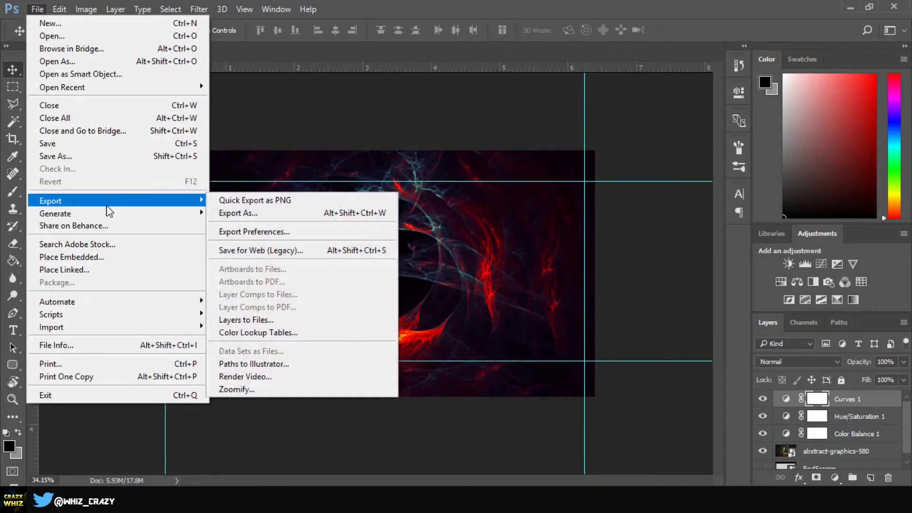
left_click(108, 257)
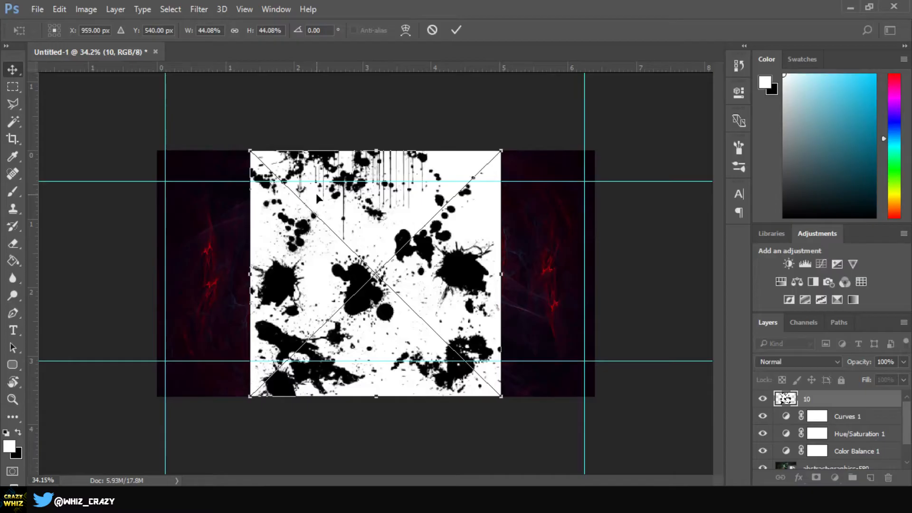
key("Return")
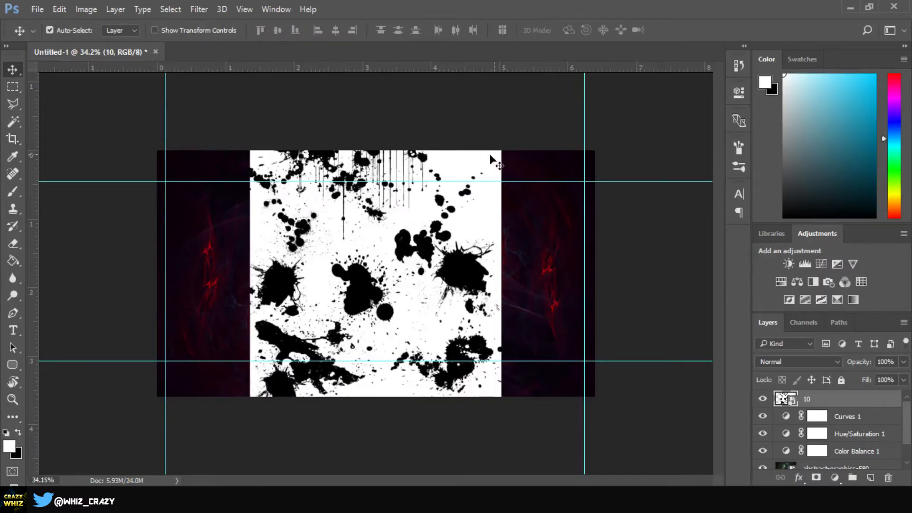
Step: Scale up and reposition the ink splash layer with Free Transform so it covers the whole canvas
key("ctrl")
key("ctrl+t")
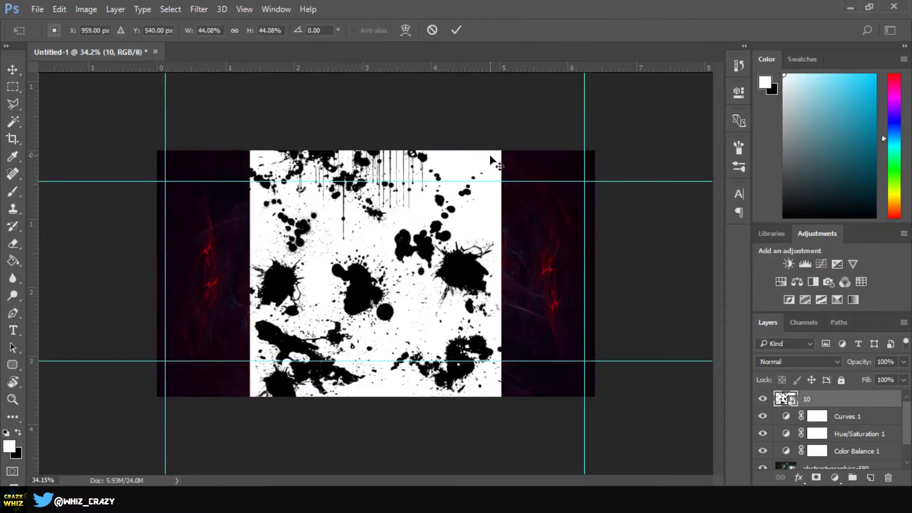
left_click_drag(504, 149, 745, 26)
key("Return")
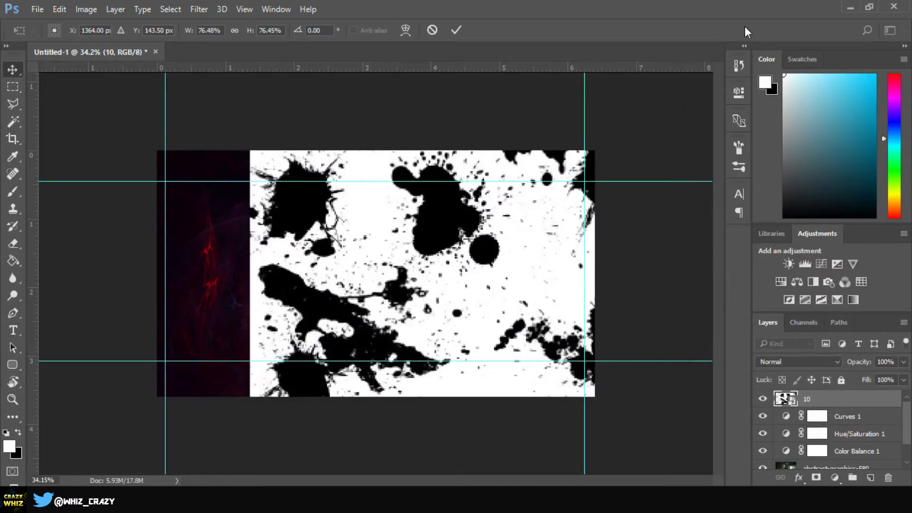
left_click_drag(277, 253, 351, 382)
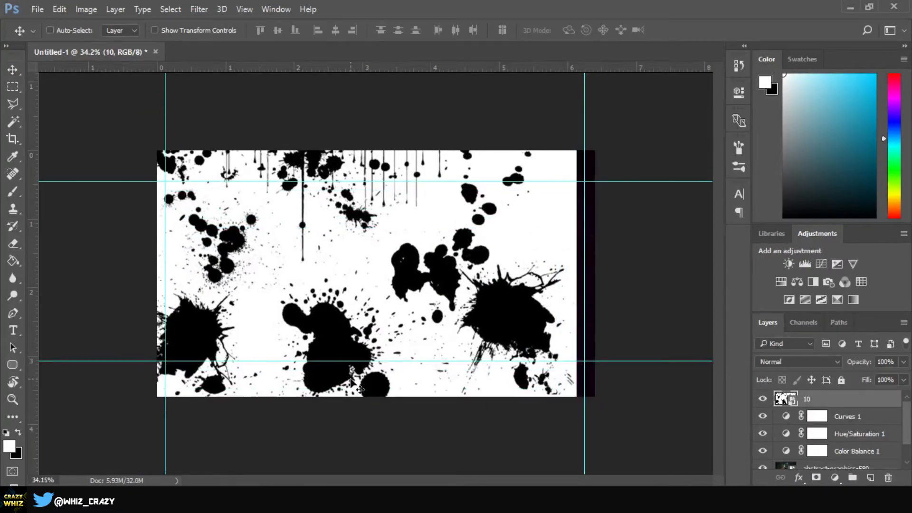
key("ctrl+t")
left_click_drag(577, 106, 637, 72)
key("Return")
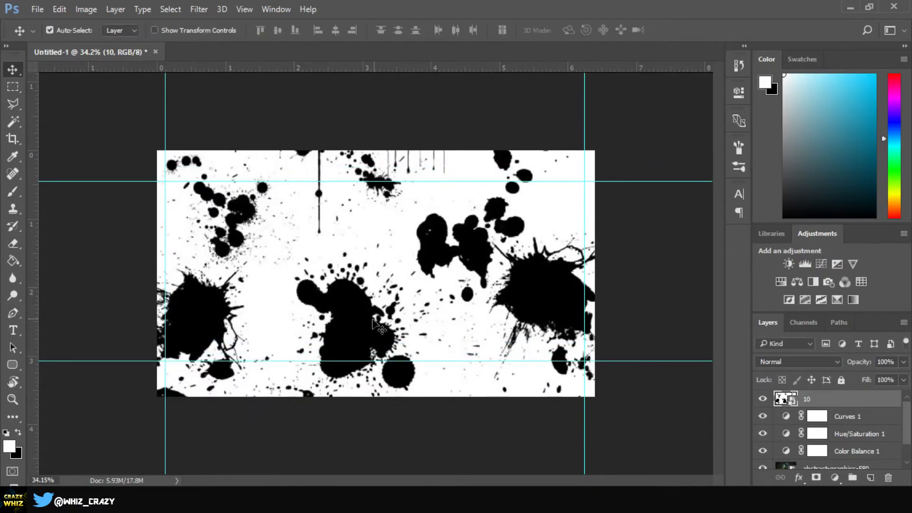
left_click_drag(378, 328, 383, 212)
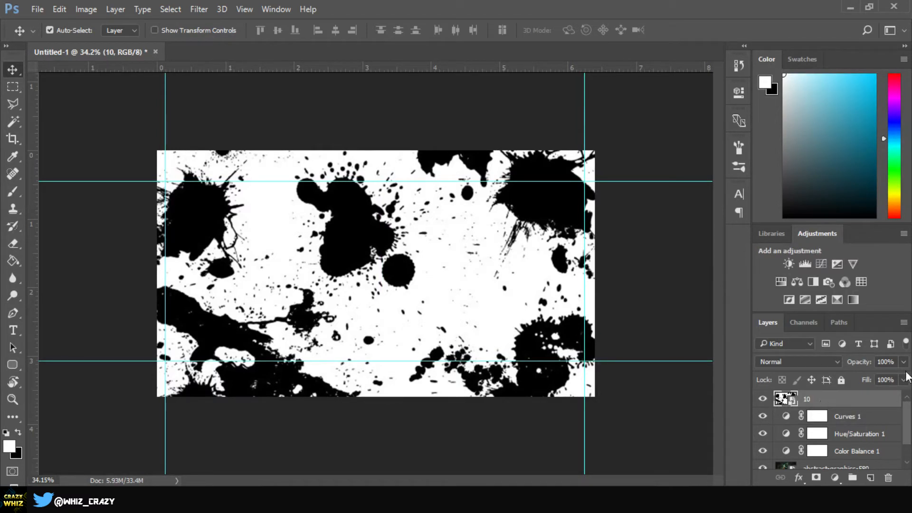
Step: Rename the ink splash layer to "Ink Splash"
right_click(812, 398)
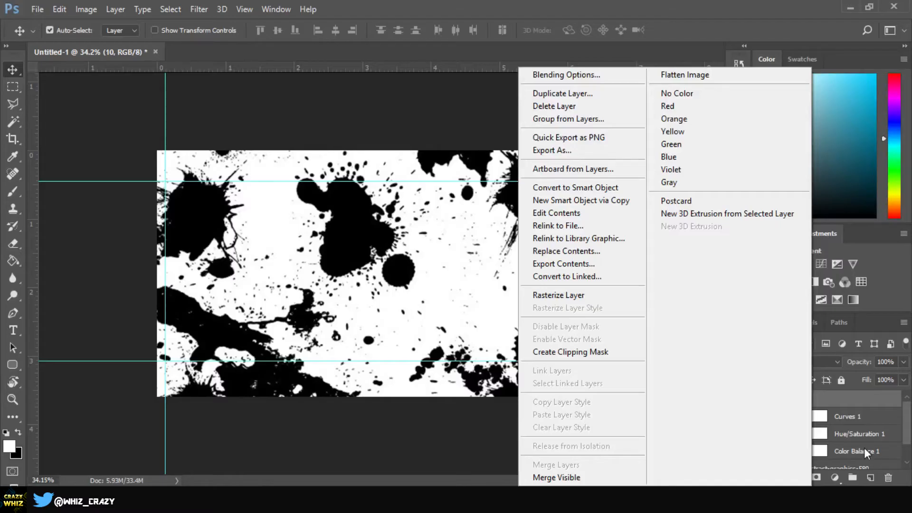
left_click(848, 406)
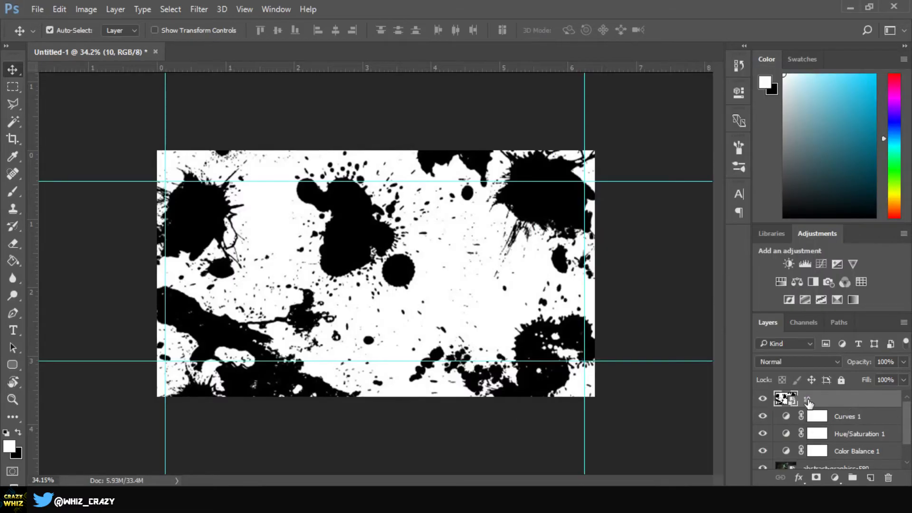
double_click(806, 399)
type("Ink Splash")
key("Return")
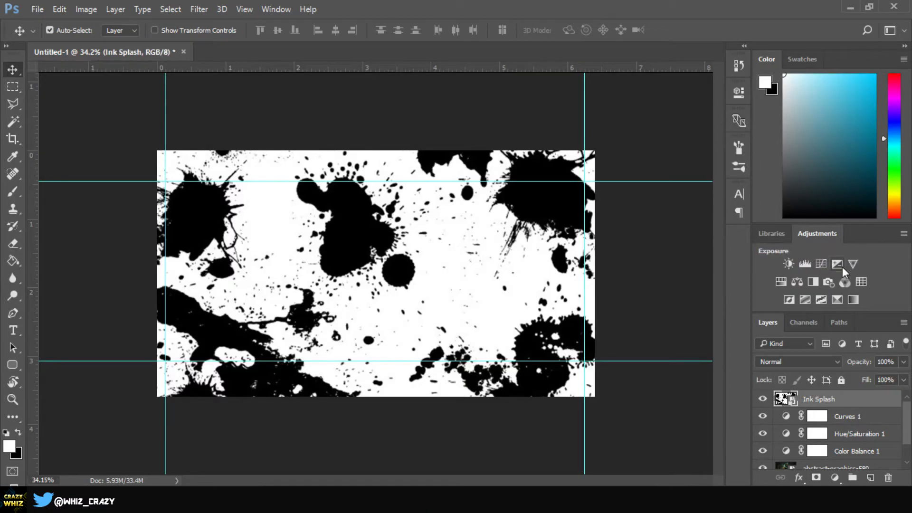
Step: Try the Multiply, Darken, Lighten and Screen blend modes on the Ink Splash layer
left_click(806, 360)
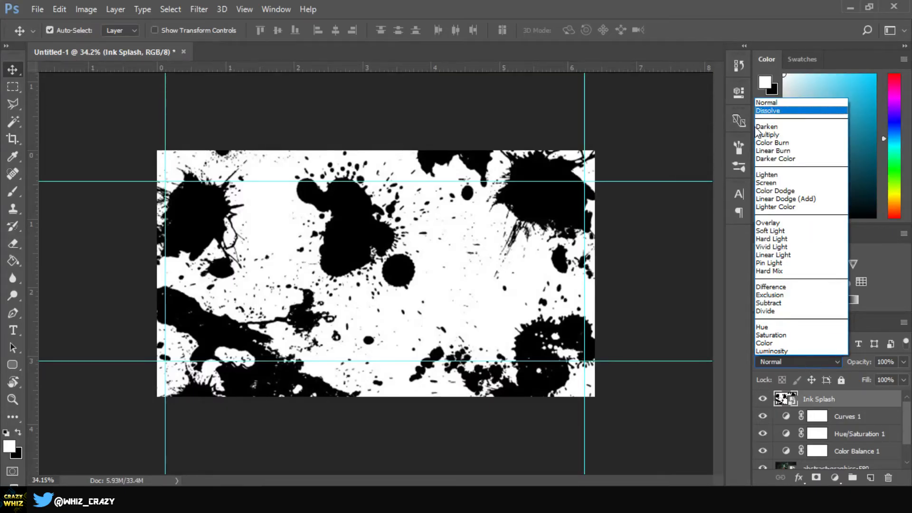
left_click(779, 135)
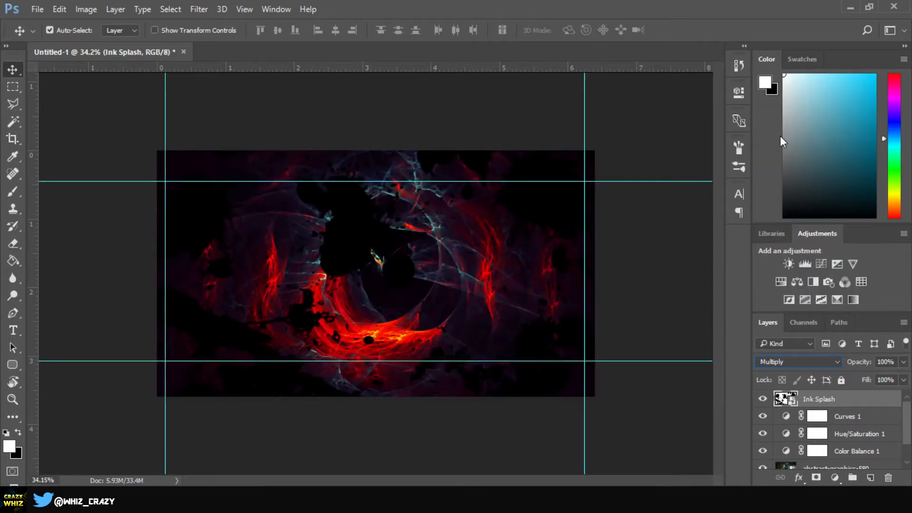
left_click(792, 364)
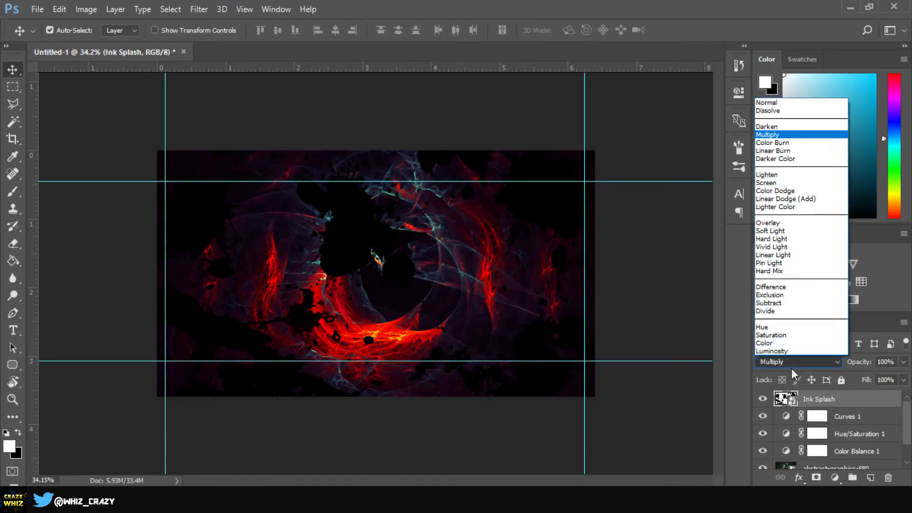
left_click(778, 127)
left_click(829, 364)
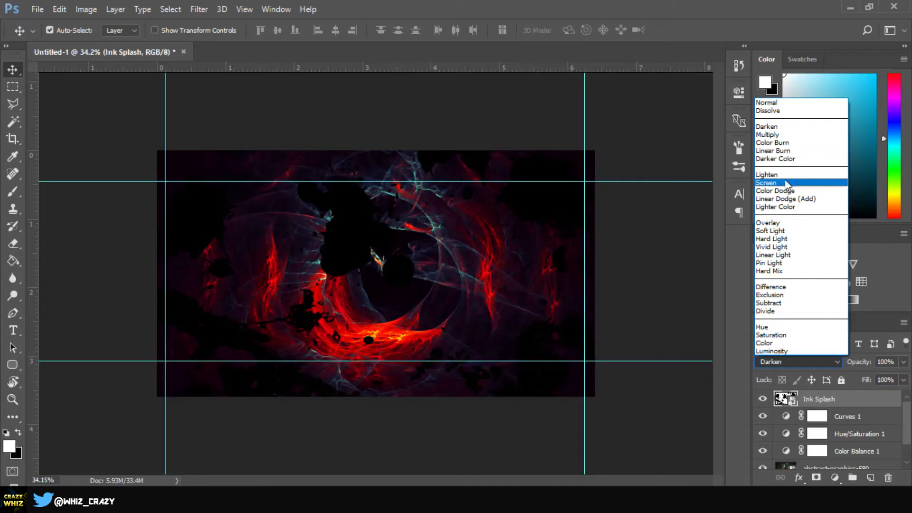
left_click(785, 175)
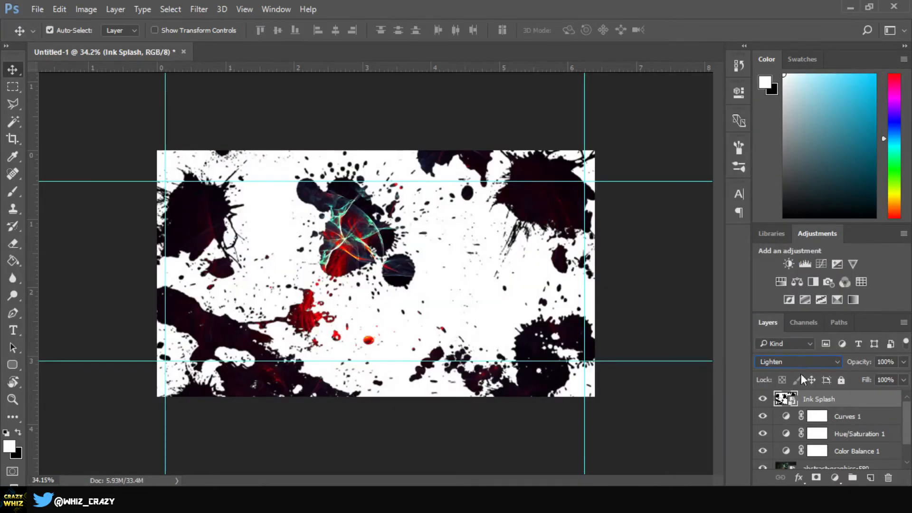
left_click(791, 361)
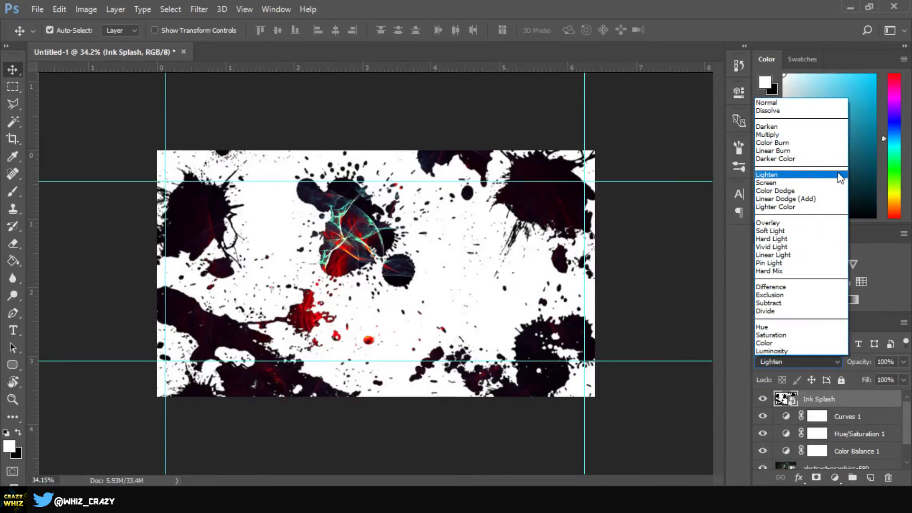
left_click(779, 186)
Step: Set the Ink Splash layer's blend mode to Overlay
left_click(792, 359)
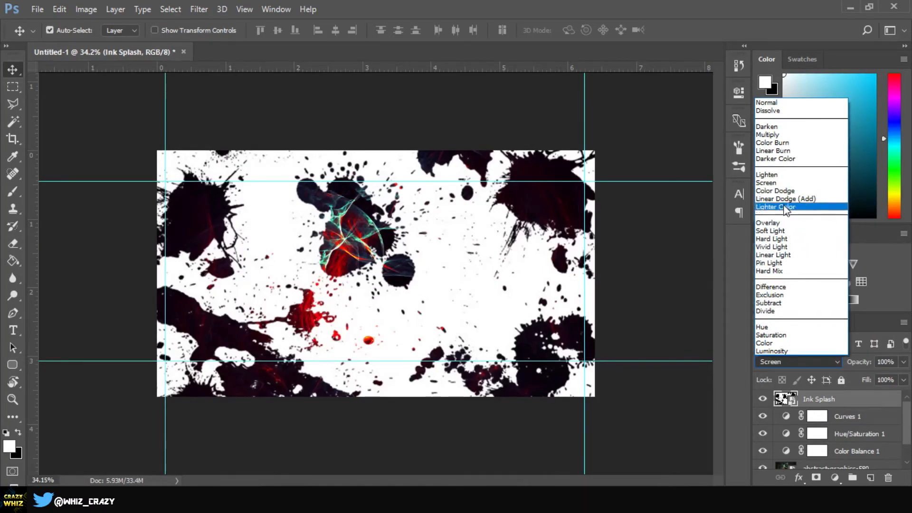
left_click(785, 222)
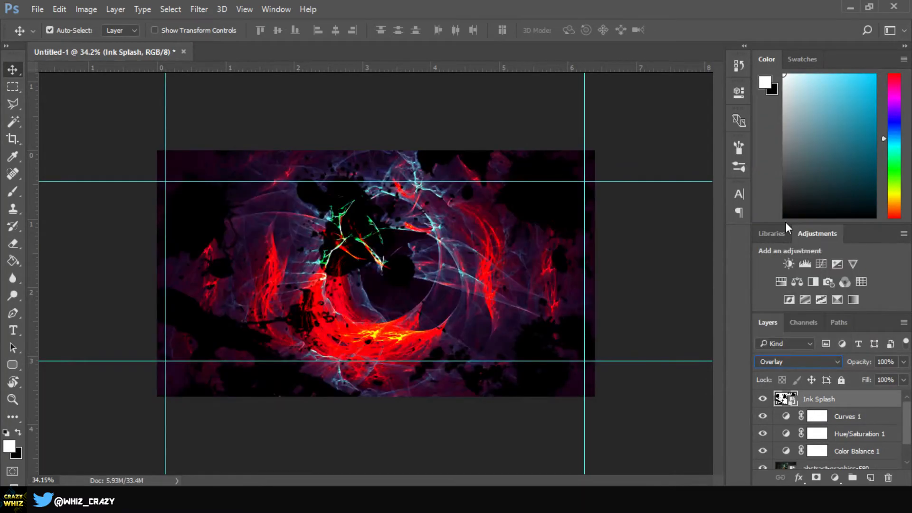
left_click(797, 361)
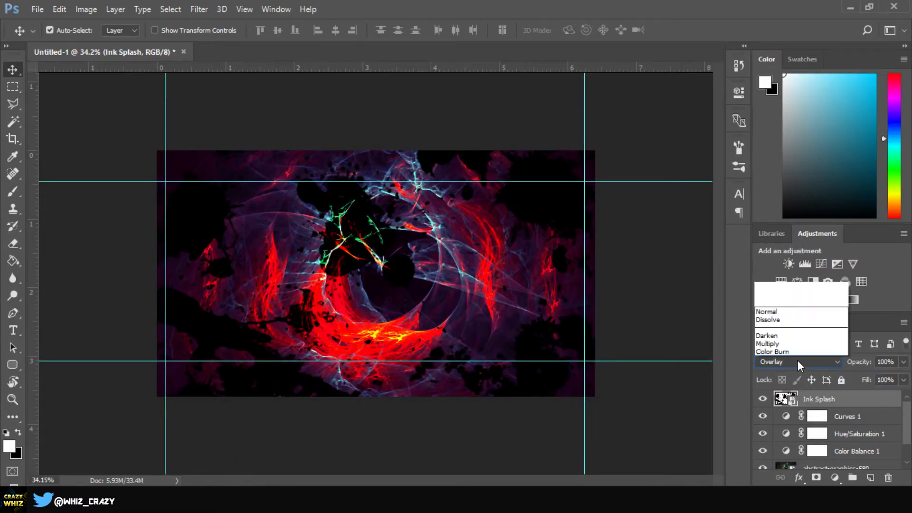
left_click(795, 223)
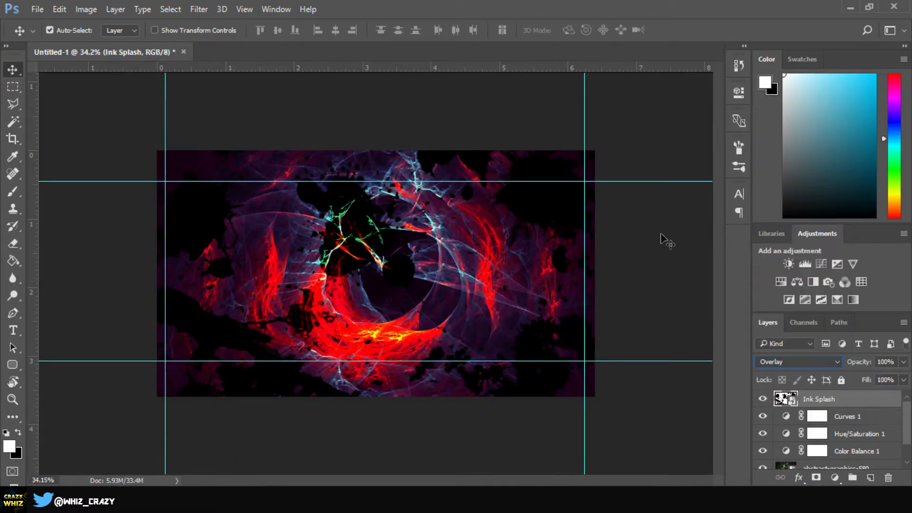
Step: Nudge the Ink Splash layer slightly and set its opacity to 50%
mouse_move(342, 250)
left_mouse_down()
mouse_move(366, 251)
mouse_move(354, 242)
left_mouse_up()
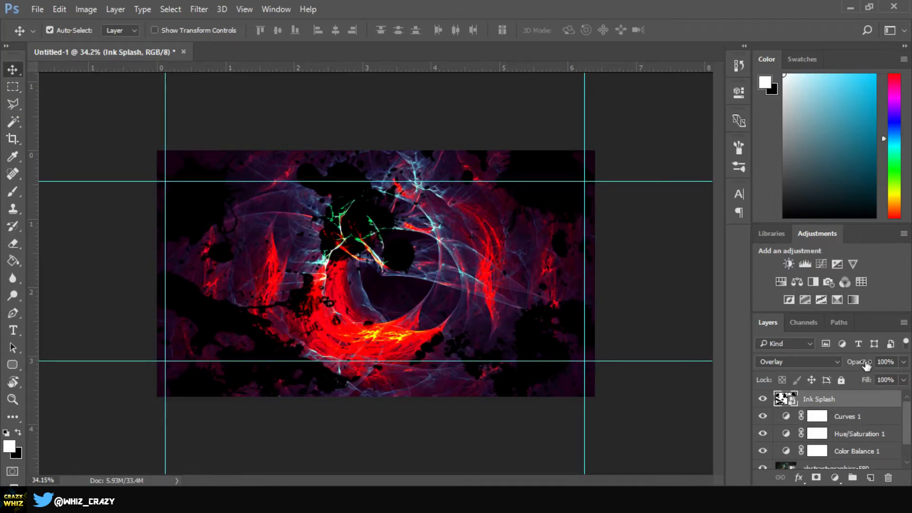
left_click_drag(866, 364, 855, 369)
type("5")
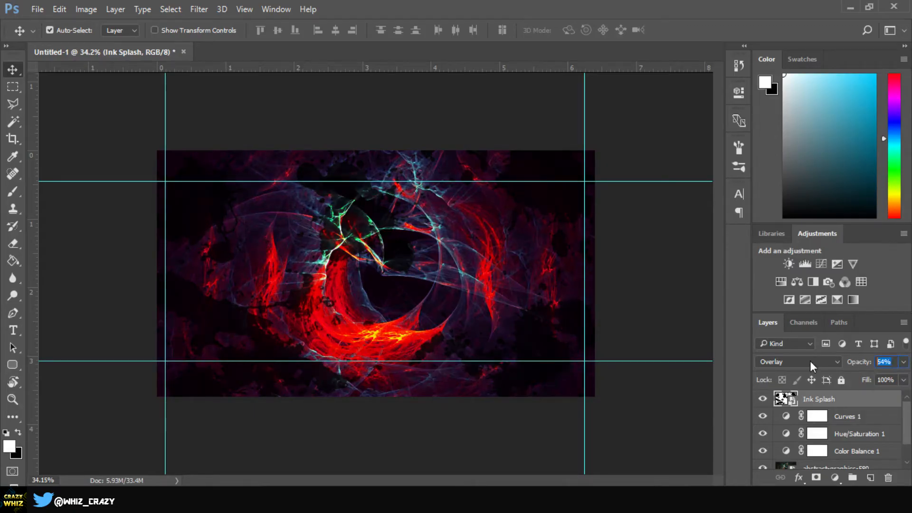
type("0")
key("Return")
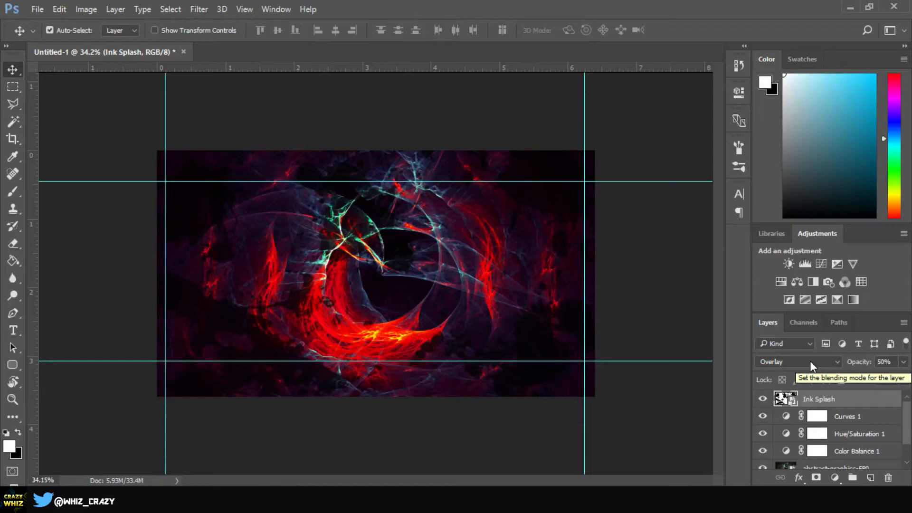
Step: Add a second Hue/Saturation adjustment with Hue +5, Saturation -11 and Lightness +5
left_click(781, 281)
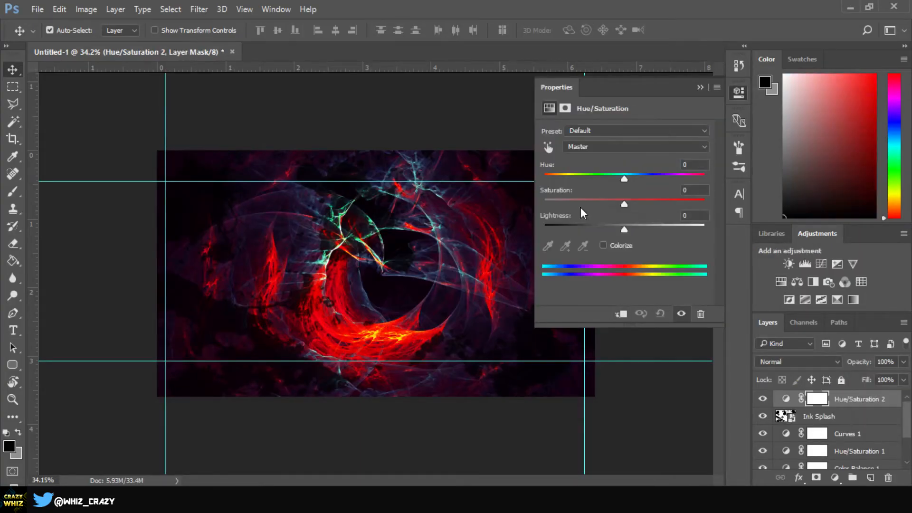
left_click_drag(627, 176, 629, 226)
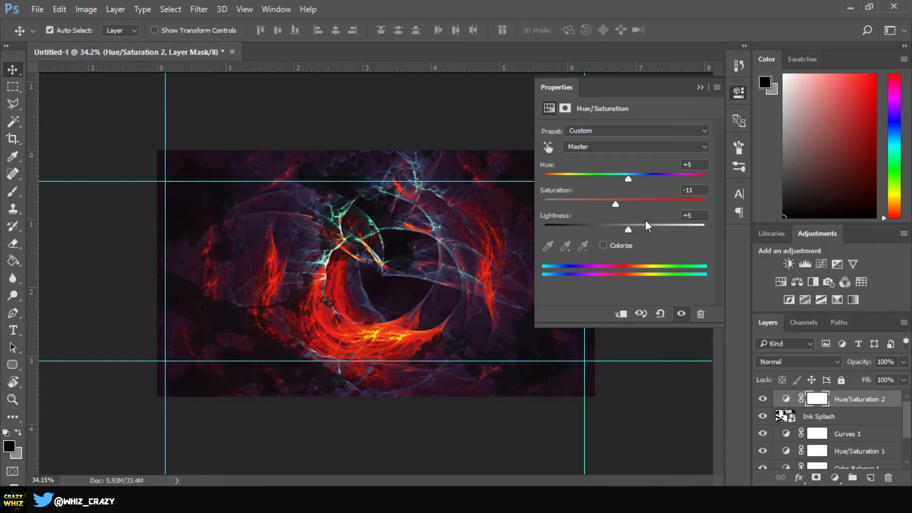
Step: Add a Curves adjustment layer and shape the RGB curve into an S-curve to boost contrast
left_click(701, 89)
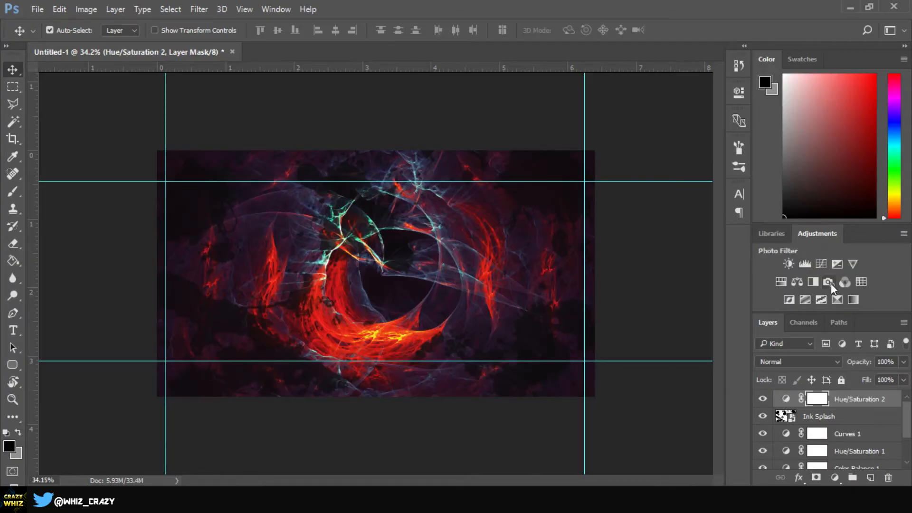
left_click(824, 264)
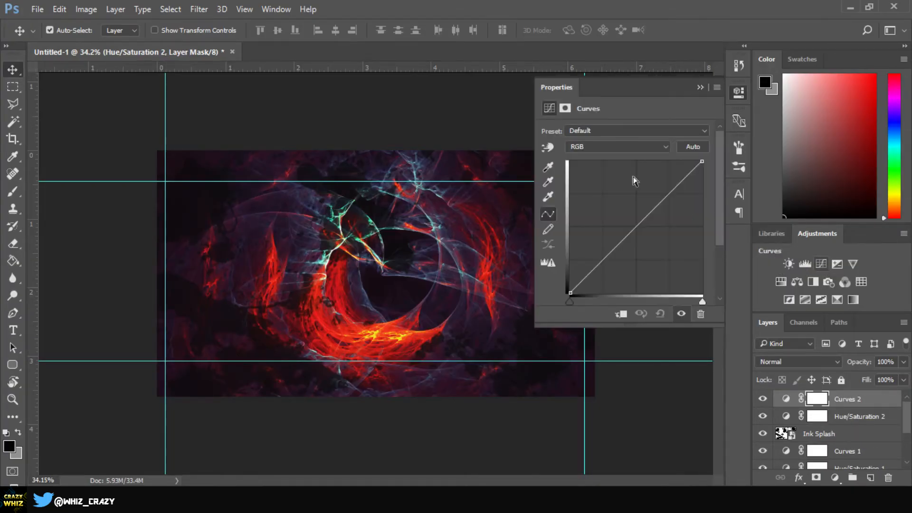
left_click(620, 251)
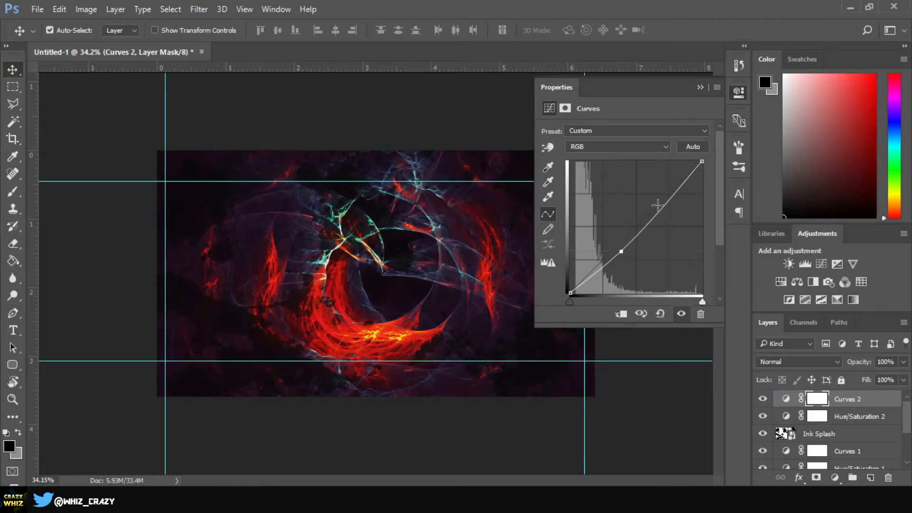
left_click_drag(665, 202, 663, 189)
left_click(700, 88)
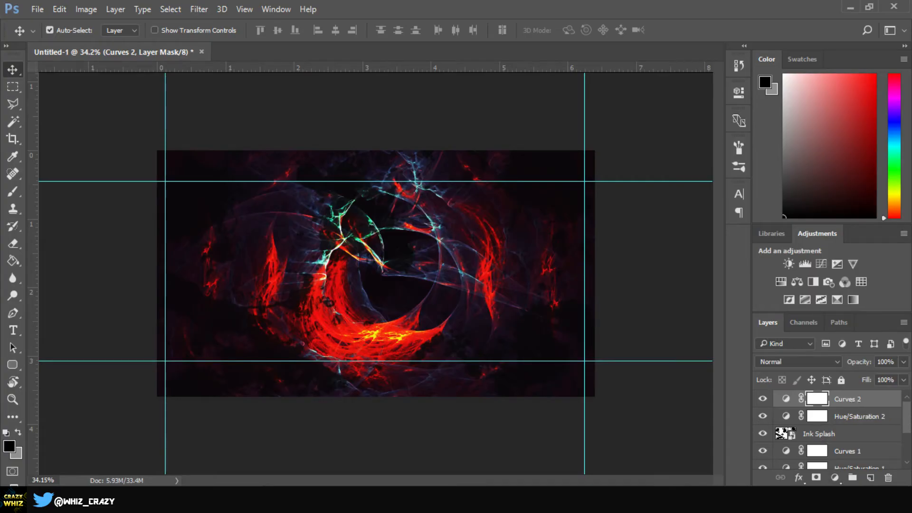
Step: Add a Solid Color fill layer in mid grey #777777
left_click(834, 478)
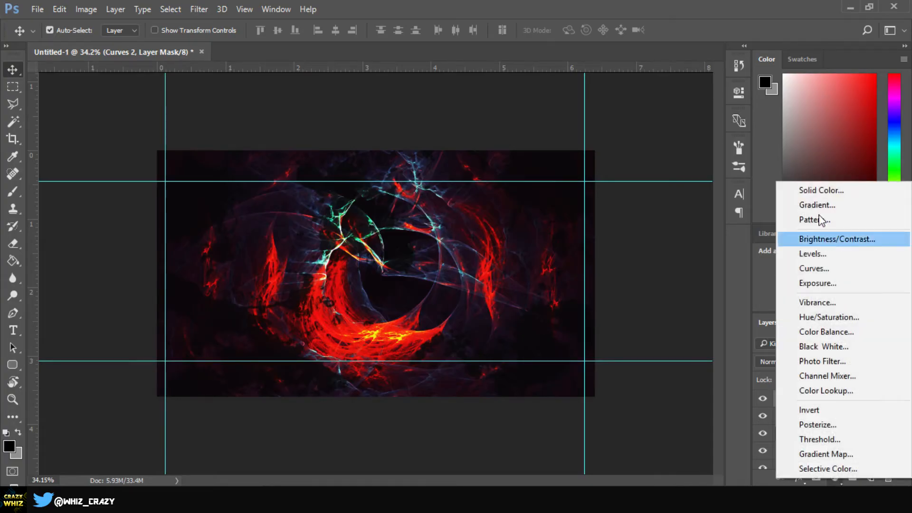
left_click(822, 190)
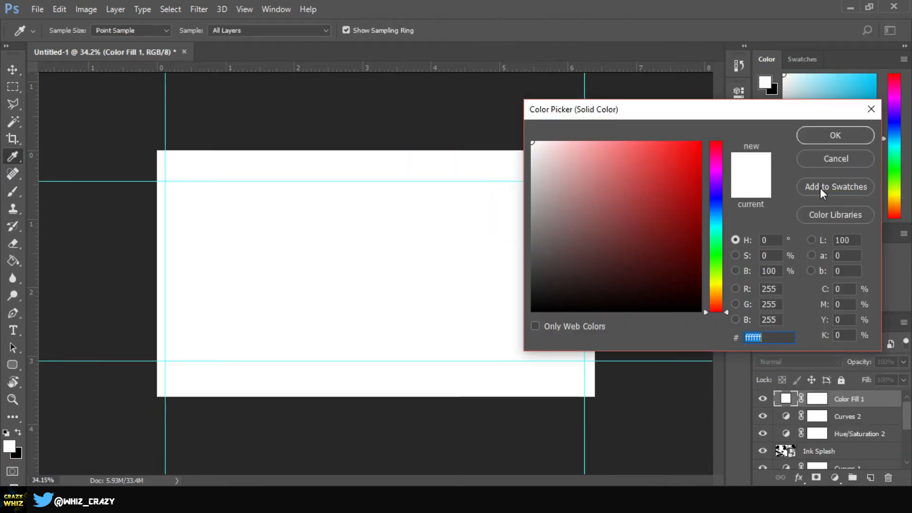
left_click_drag(592, 219, 464, 233)
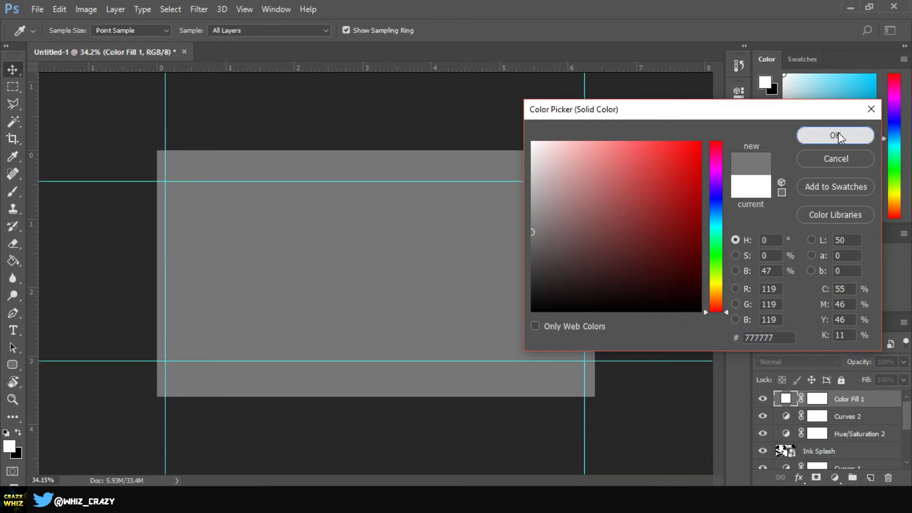
left_click(838, 134)
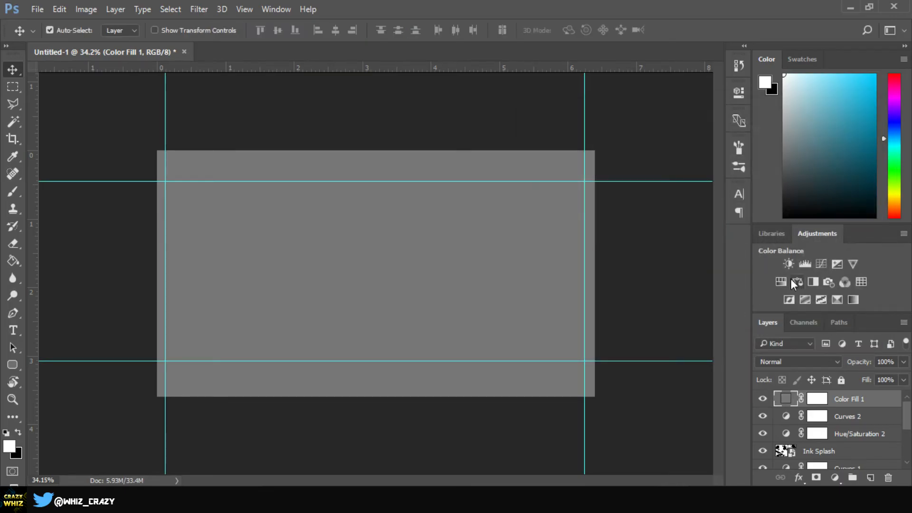
Step: Rasterize the grey fill layer and apply Lens Correction with a vignette Amount of -98 and Midpoint 0
left_click(204, 10)
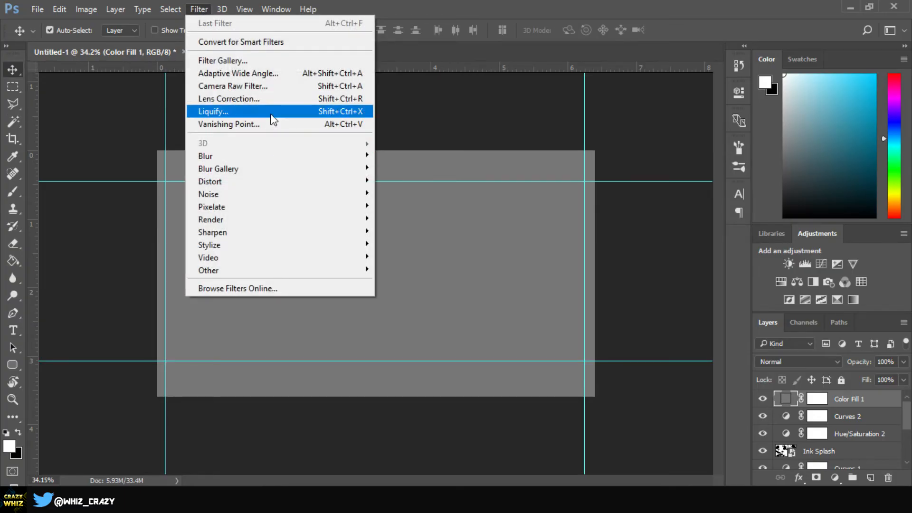
left_click(255, 96)
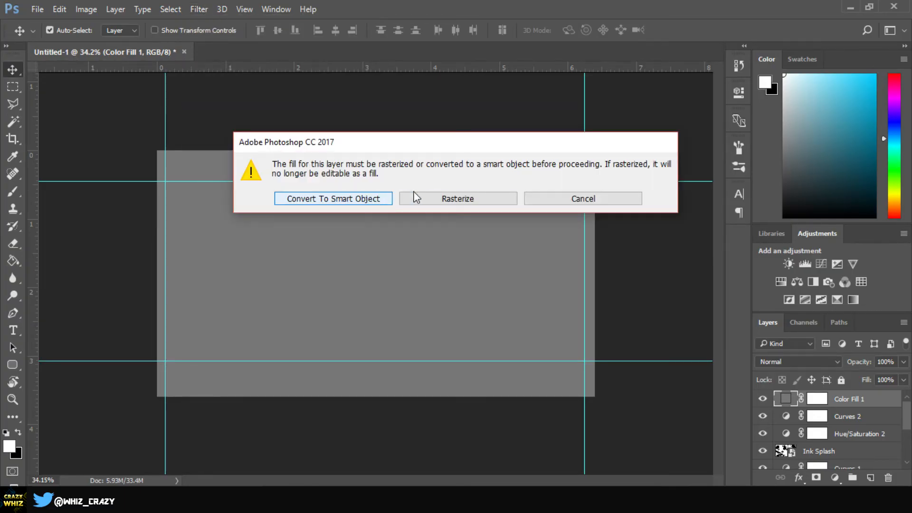
left_click(457, 199)
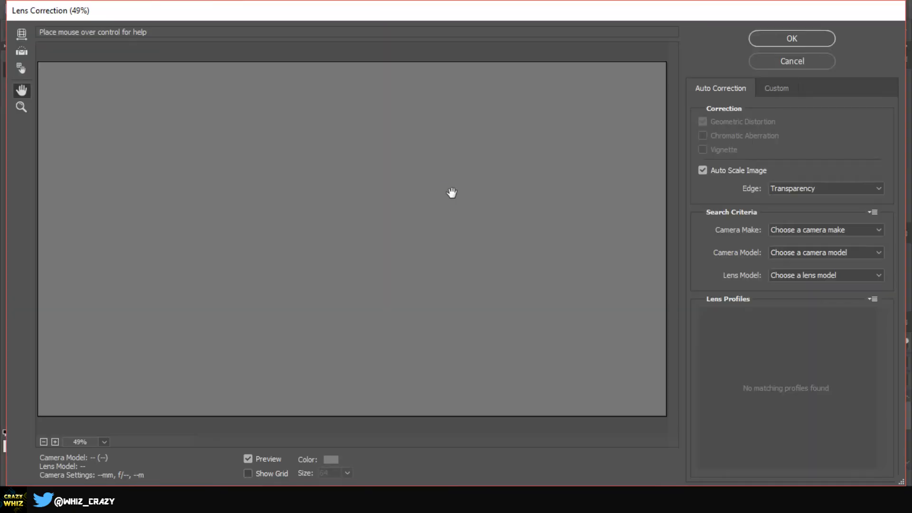
left_click(785, 88)
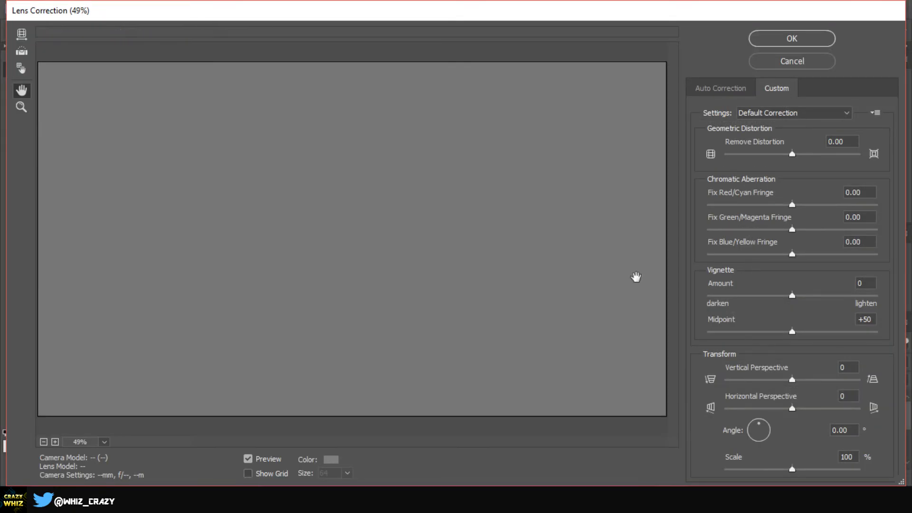
left_click(789, 297)
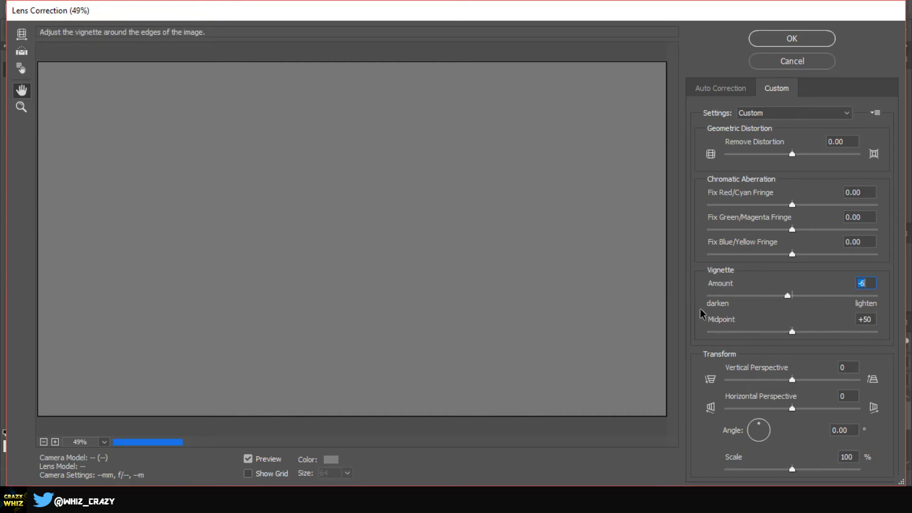
left_click_drag(792, 295, 711, 295)
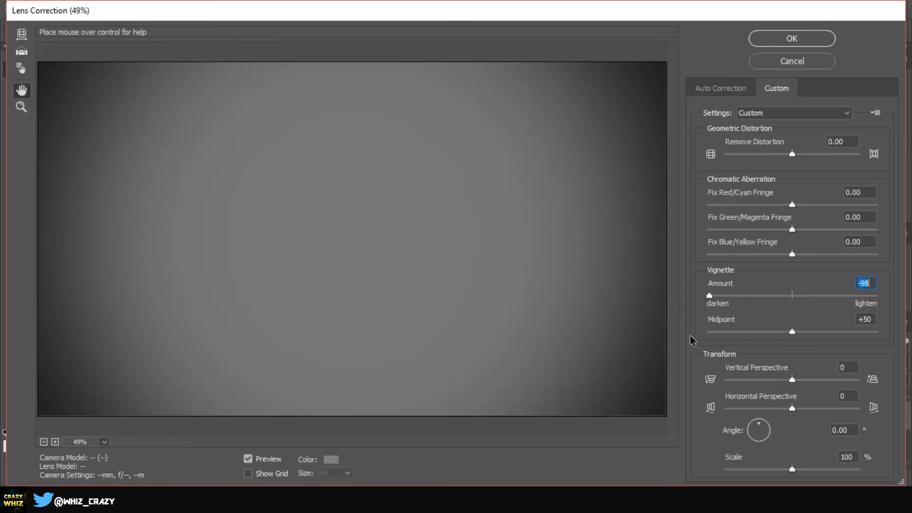
left_click_drag(799, 332, 656, 342)
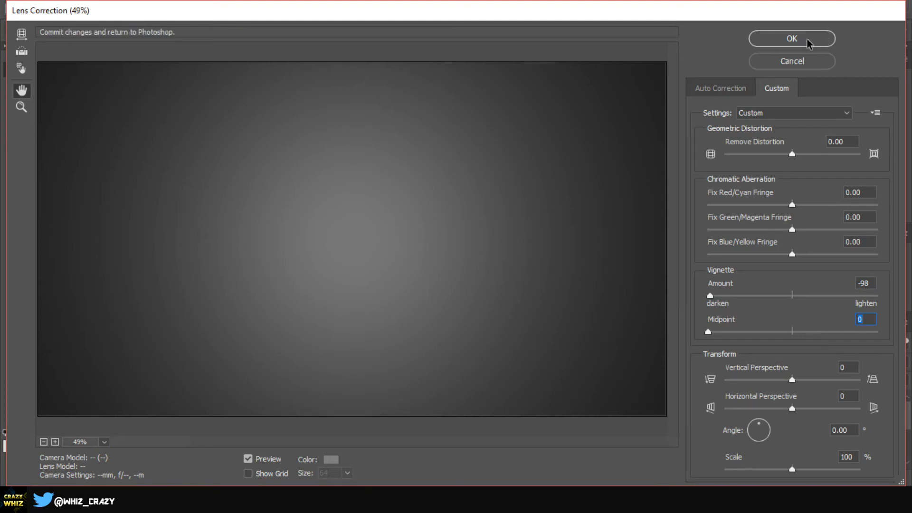
left_click(806, 42)
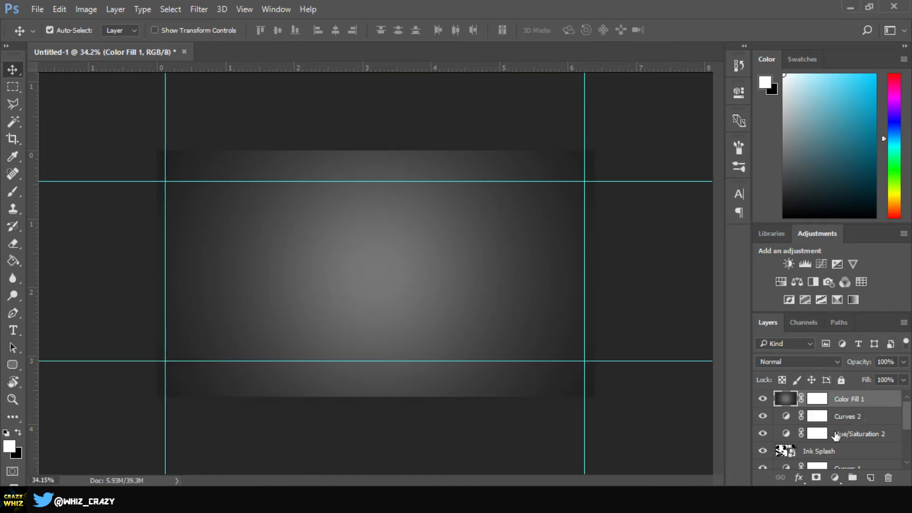
Step: Set the vignette fill layer's blend mode to Overlay, after trying Soft Light and Multiply, and its opacity to 70%
left_click(810, 362)
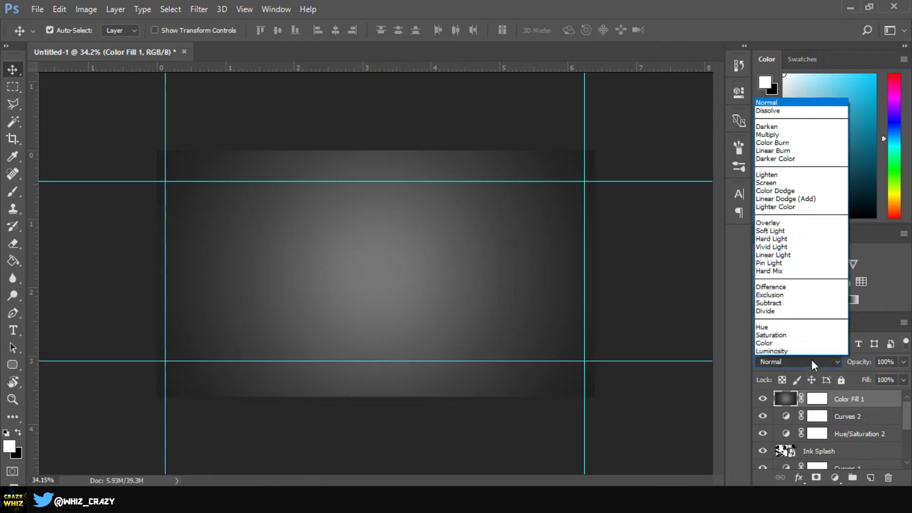
left_click(768, 220)
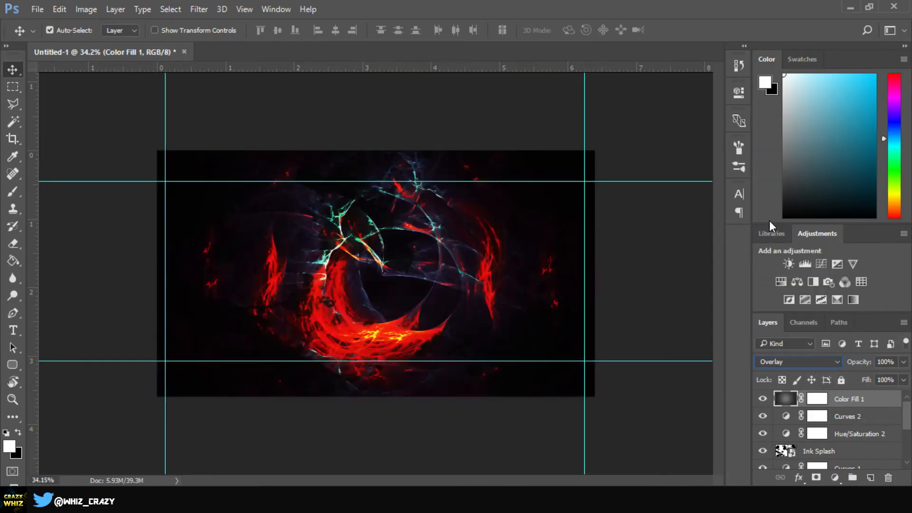
left_click(811, 360)
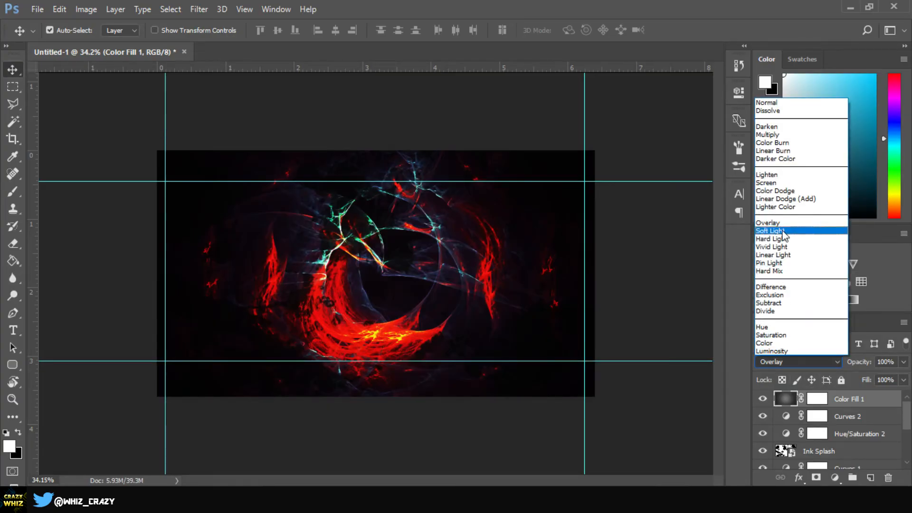
left_click(782, 230)
left_click(831, 361)
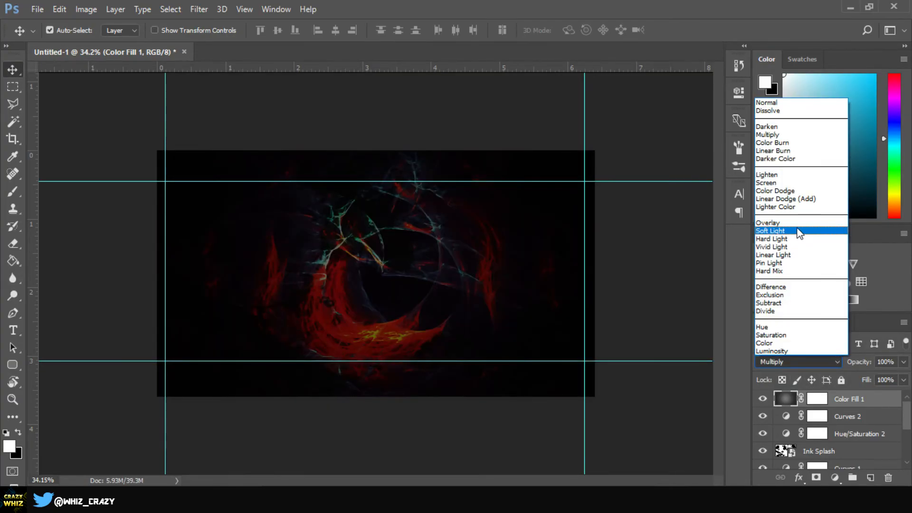
left_click(796, 222)
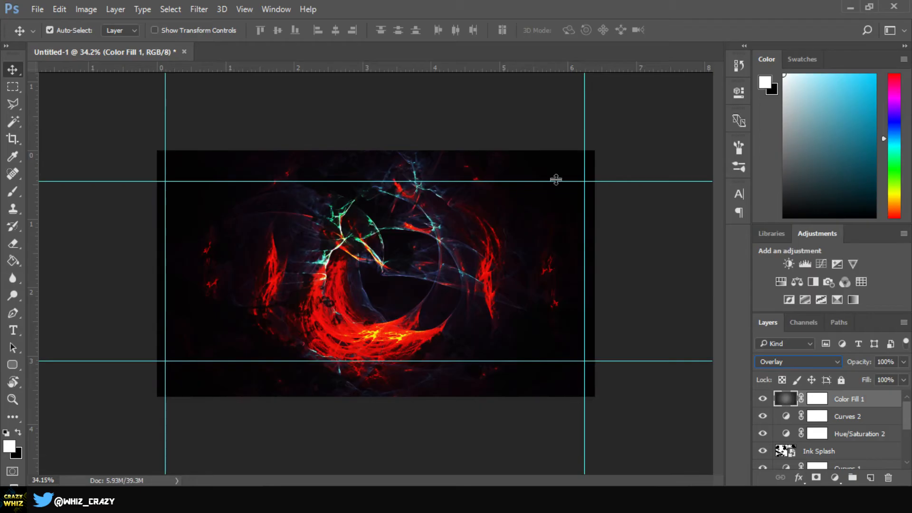
left_click_drag(860, 365, 837, 365)
type("70")
key("Return")
Step: Add the text 'thanks for watching' in the BRUSHSTRIKE font near the top of the canvas
left_click(13, 330)
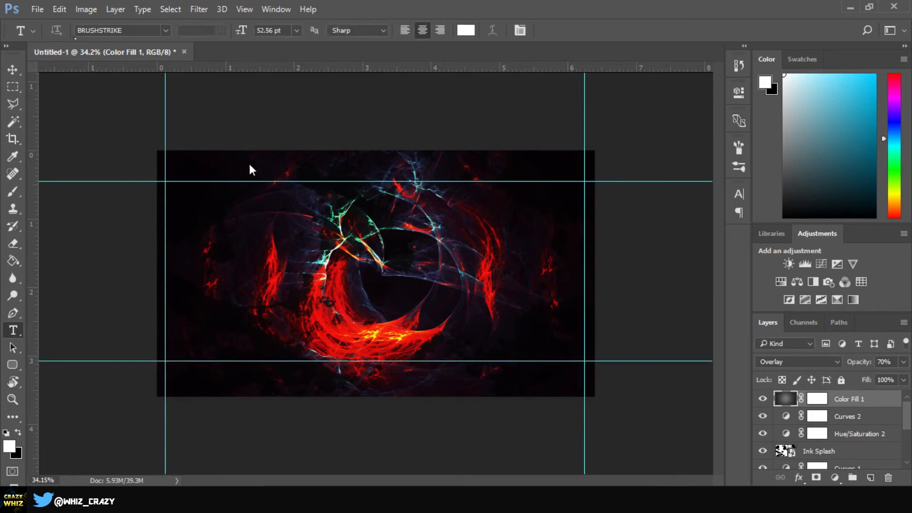
left_click(138, 30)
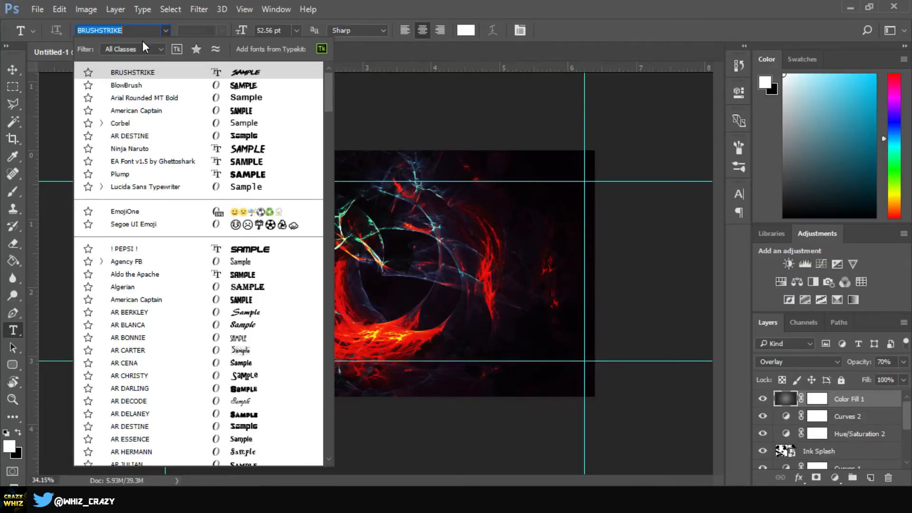
left_click(151, 74)
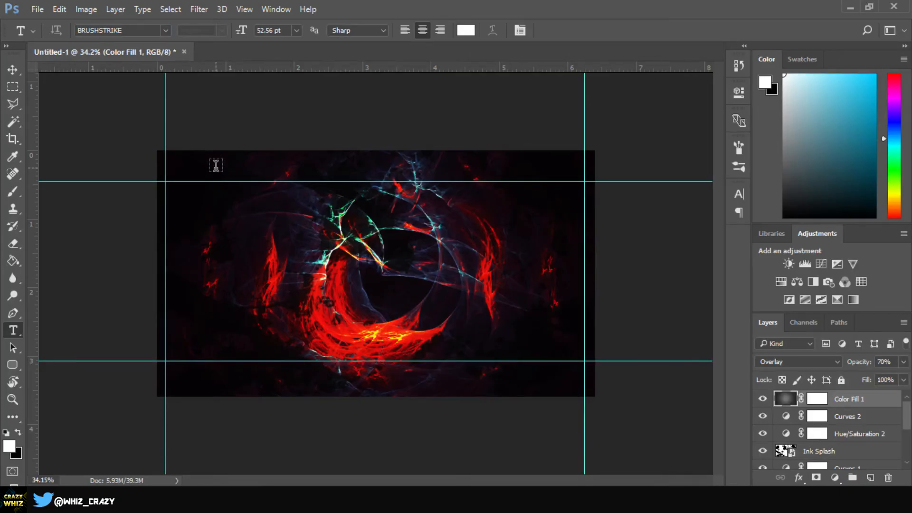
left_click(216, 166)
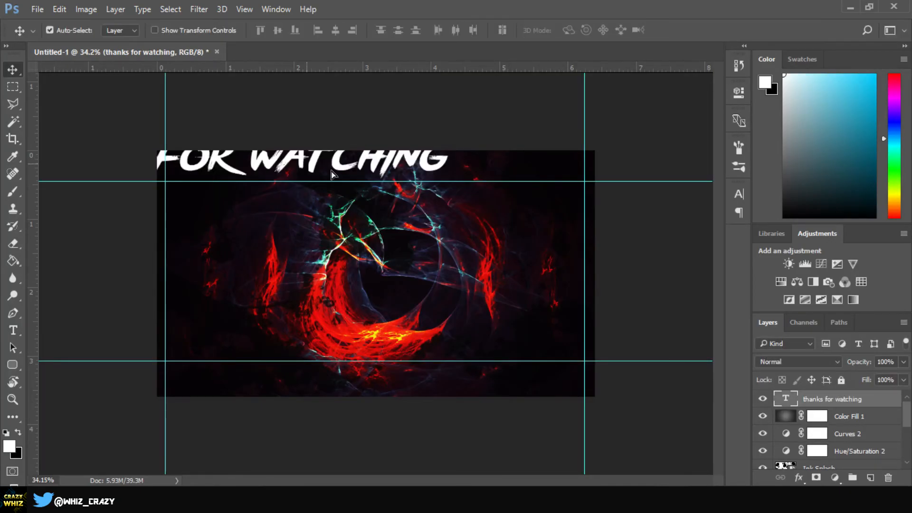
left_click_drag(301, 161, 423, 187)
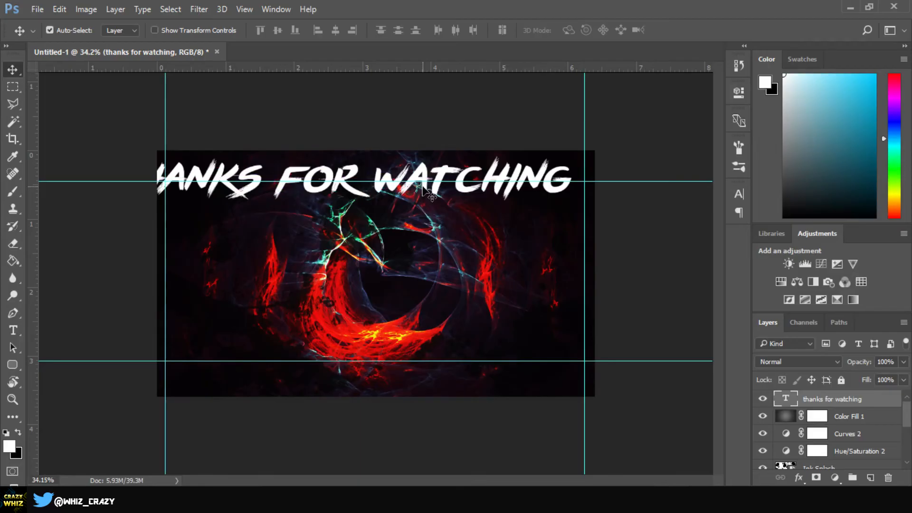
Step: Scale down and reposition the 'thanks for watching' text with Free Transform
key("ctrl+t")
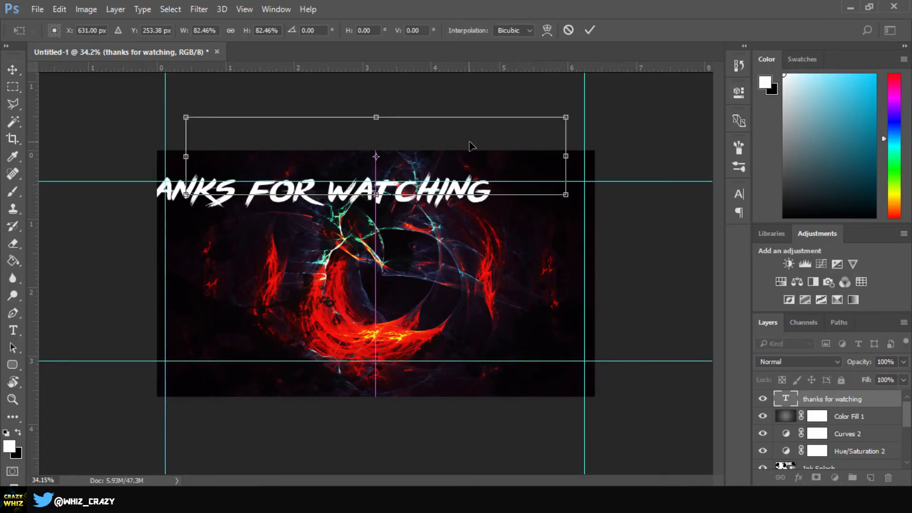
left_click_drag(469, 141, 478, 143)
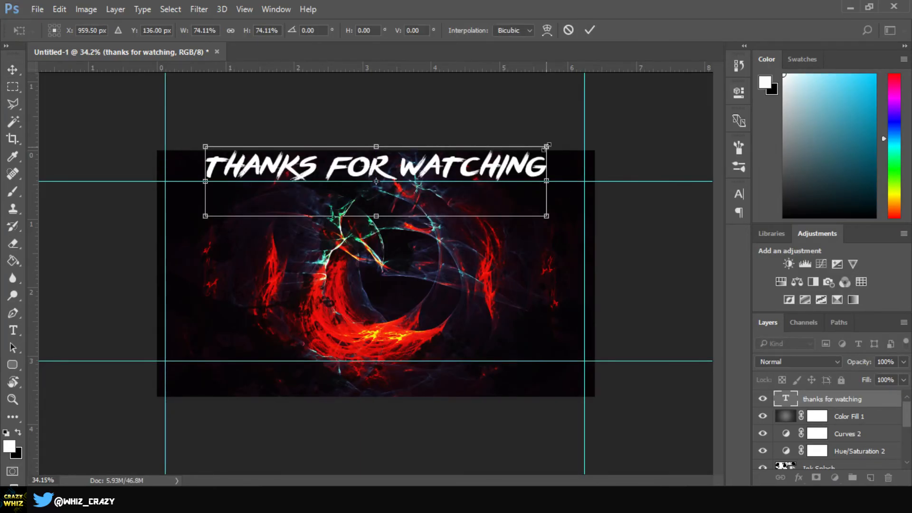
left_click_drag(547, 148, 517, 153)
key("Return")
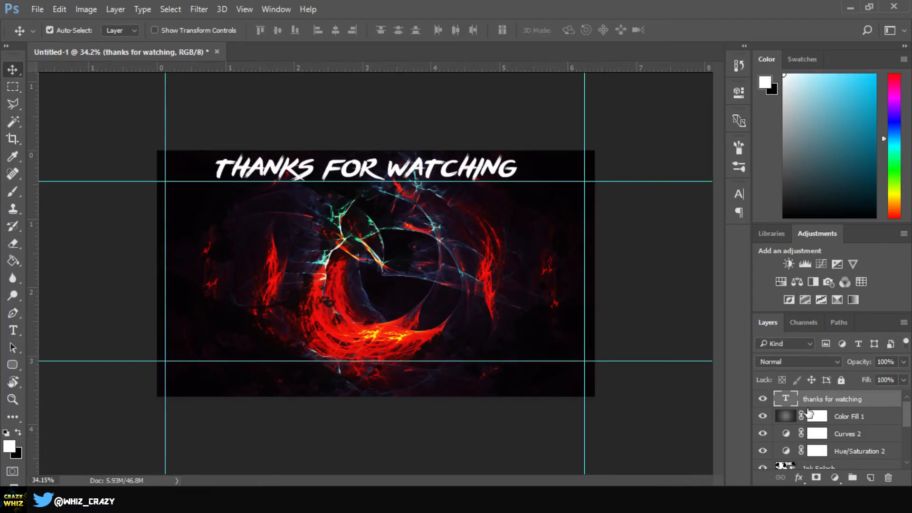
Step: Center the title text horizontally on the canvas, then deselect
key("ctrl")
key("ctrl+a")
left_click(335, 33)
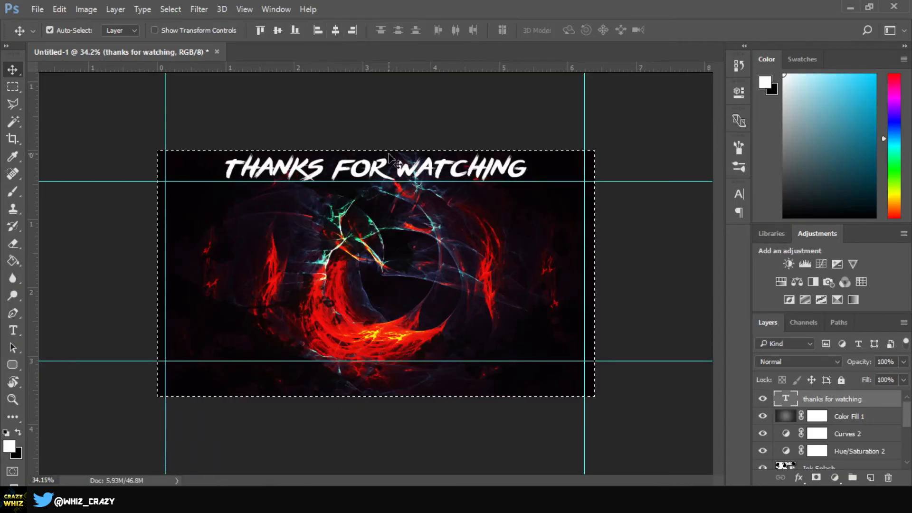
key("ctrl+d")
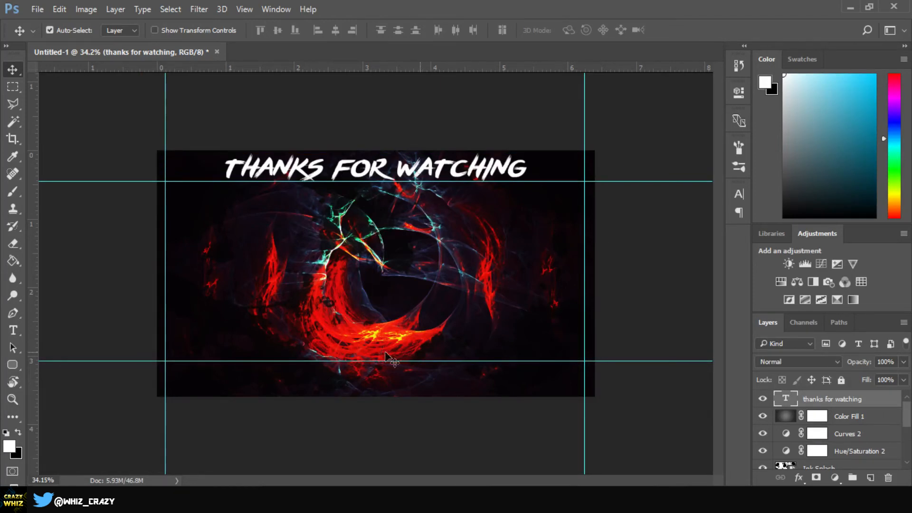
Step: Add the text 'crazy whiz' near the bottom of the canvas and scale it down with Free Transform
left_click(10, 335)
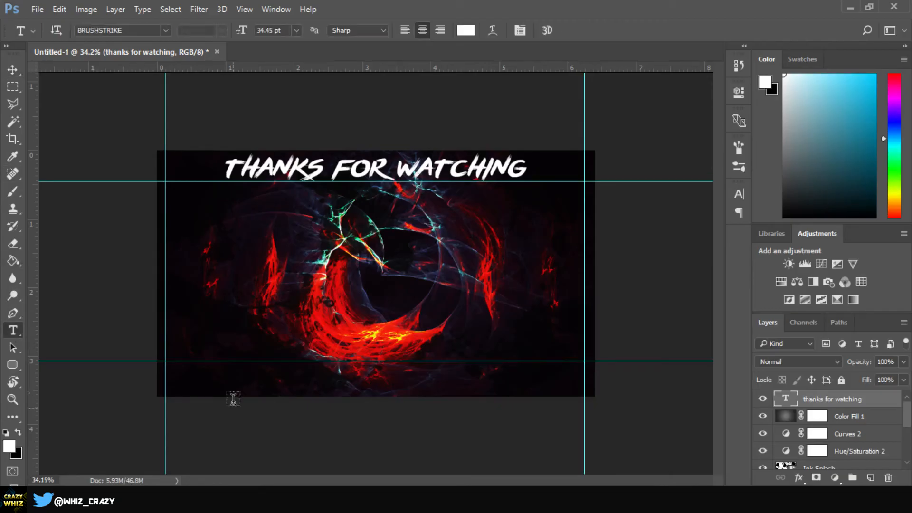
left_click(246, 390)
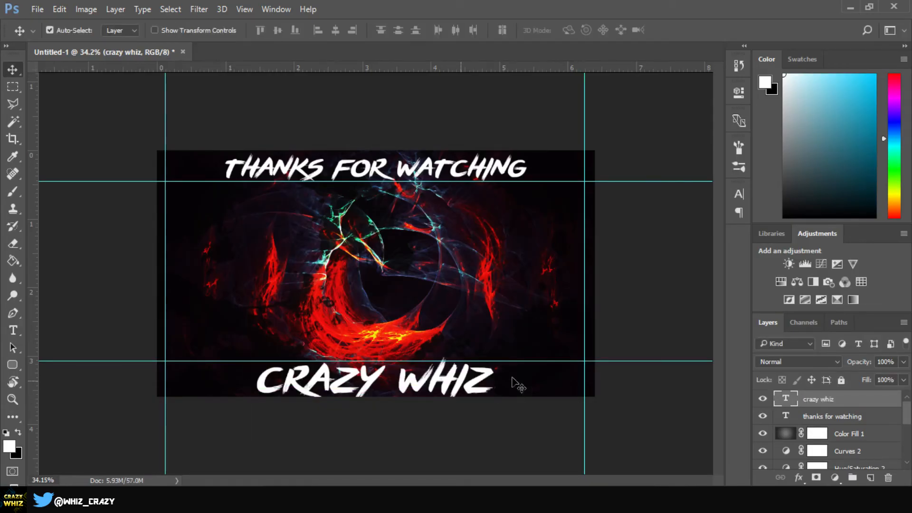
key("ctrl+t")
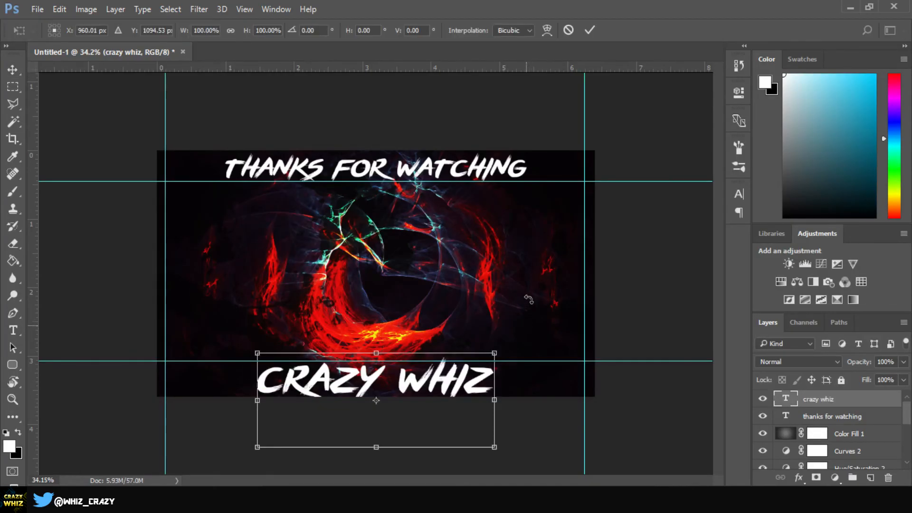
left_click_drag(495, 353, 452, 371)
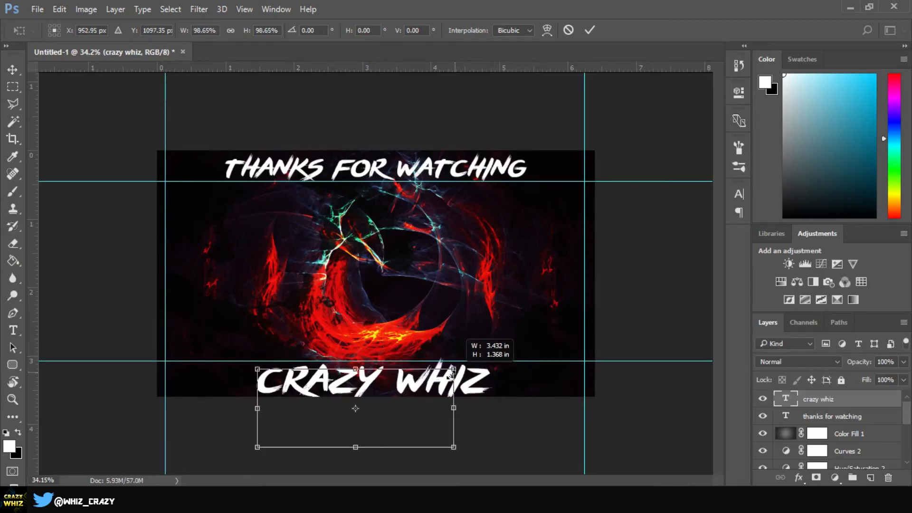
key("Return")
left_click_drag(374, 386, 372, 390)
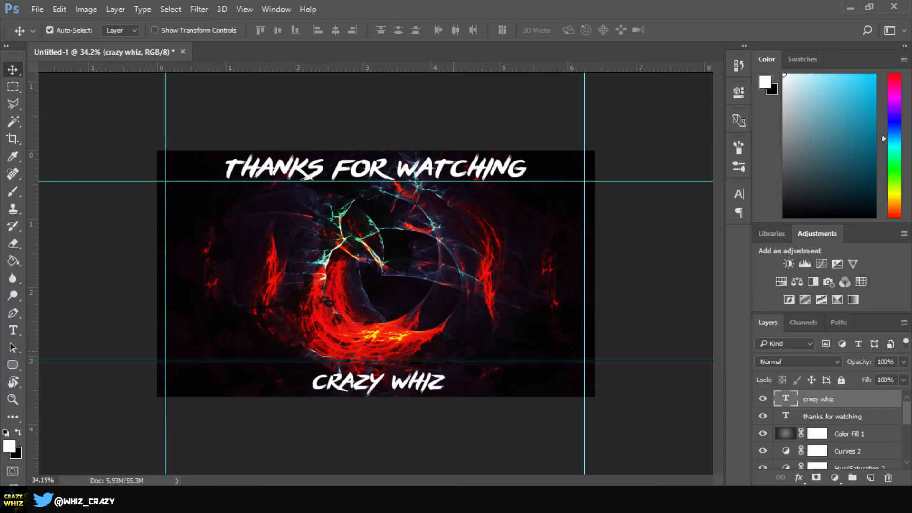
Step: Center the 'crazy whiz' text horizontally on the canvas, then deselect
key("ctrl+a")
left_click(336, 30)
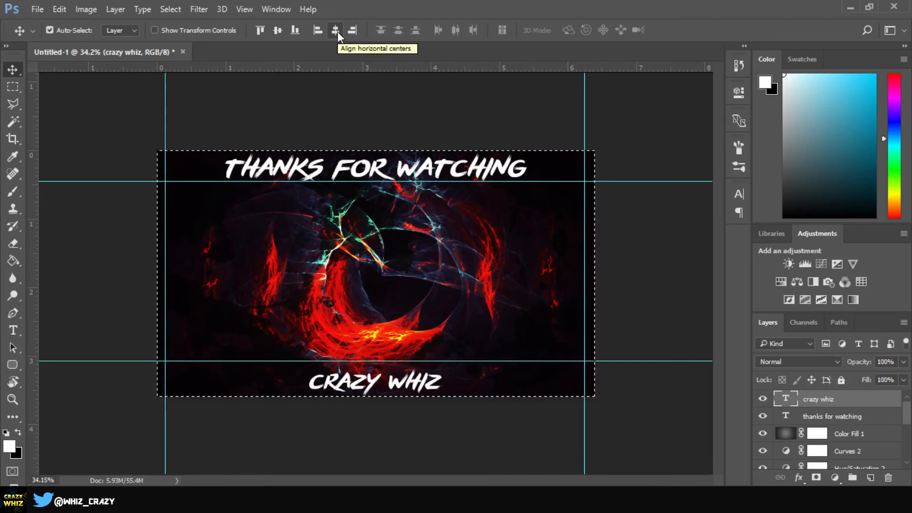
key("ctrl+d")
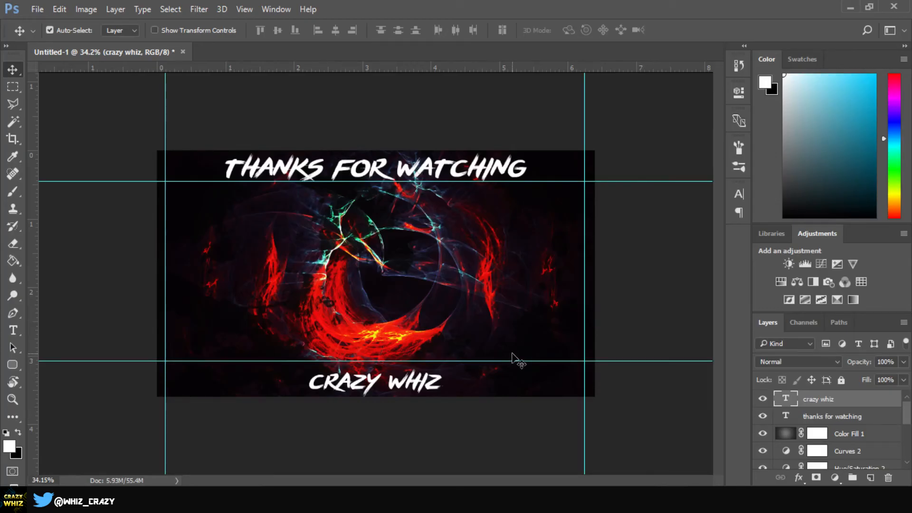
Step: Hide both text layers and select the Color Fill 1 vignette layer
left_click(763, 399)
left_click(762, 416)
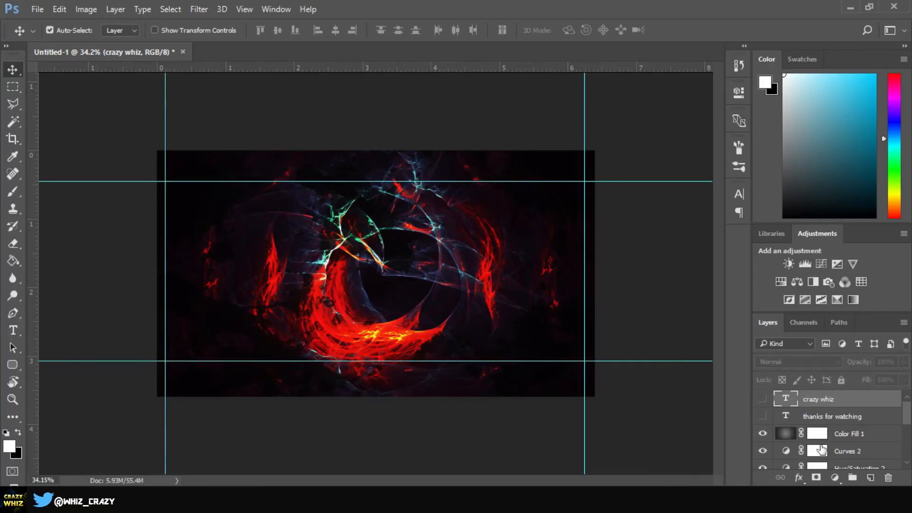
left_click(843, 432)
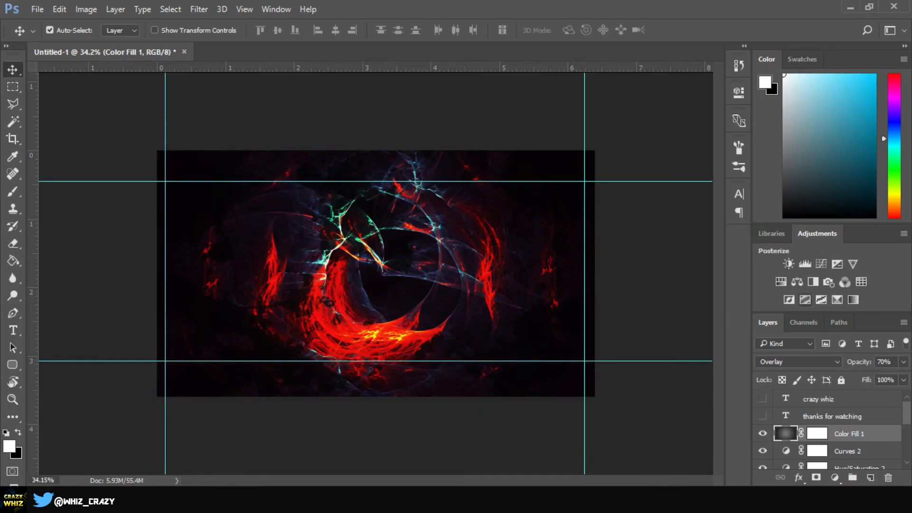
Step: Add a Curves adjustment layer above the vignette and bend the curve into an S-shape for more contrast
left_click(820, 263)
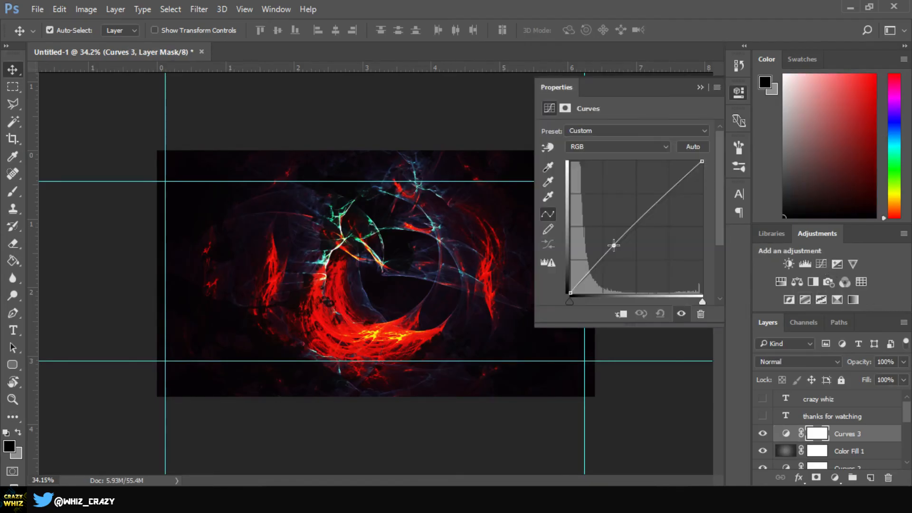
left_click_drag(613, 245, 610, 252)
mouse_move(659, 203)
left_mouse_down()
mouse_move(660, 192)
mouse_move(674, 202)
left_mouse_up()
left_click_drag(611, 253, 607, 248)
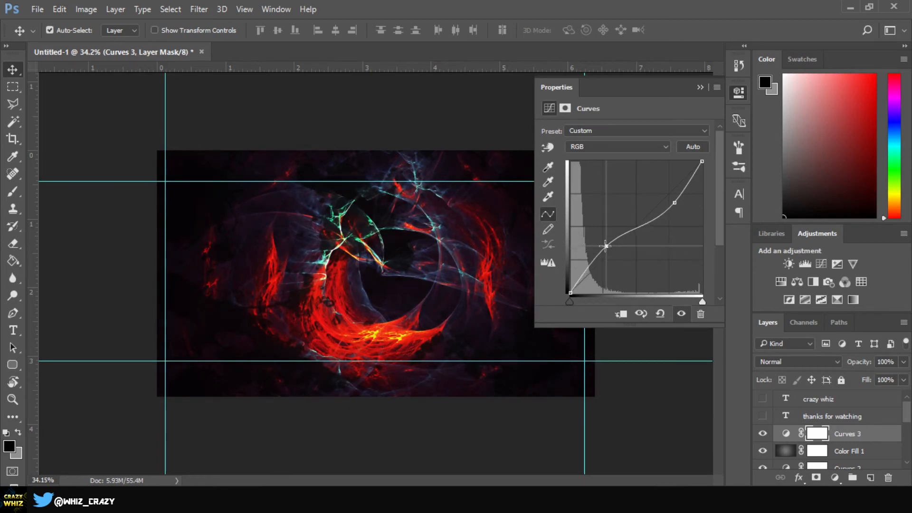
left_click(700, 87)
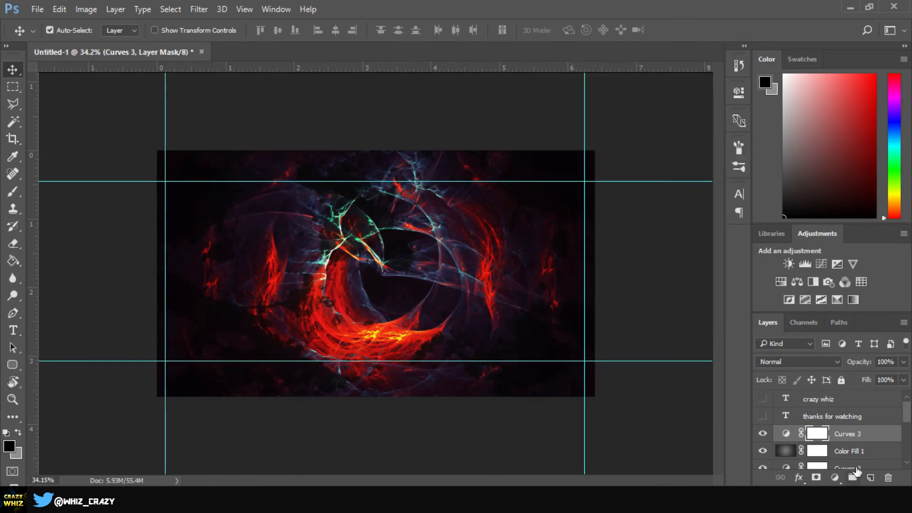
Step: Add a Color Balance adjustment layer with midtones set to Cyan–Red +7, Magenta–Green -21, Yellow–Blue -24
left_click(796, 282)
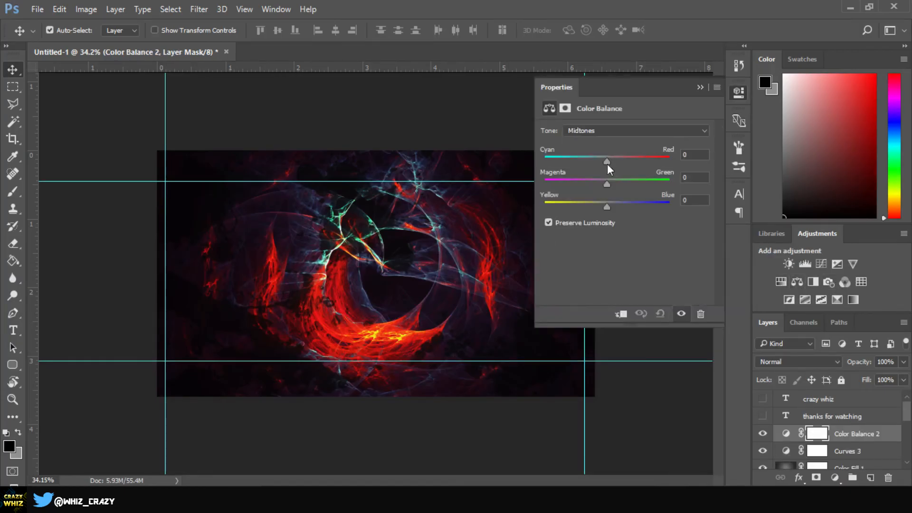
left_click_drag(607, 162, 591, 208)
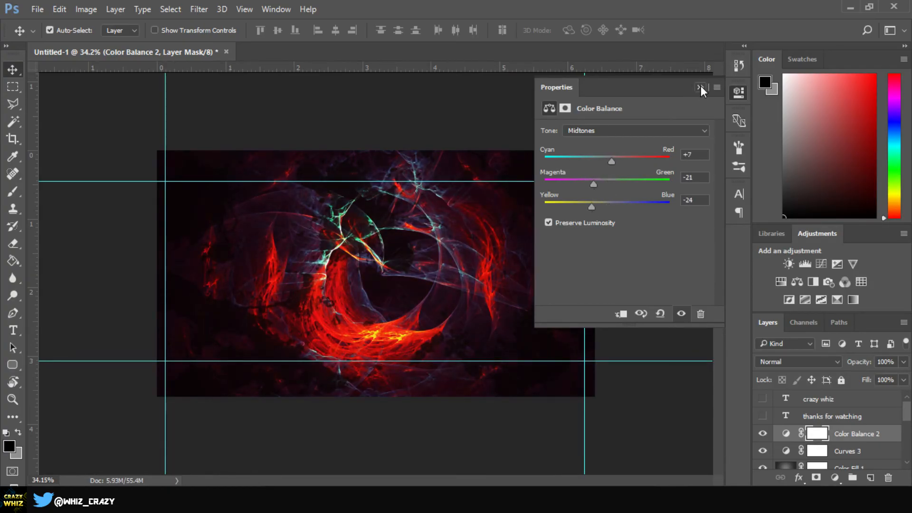
left_click(699, 87)
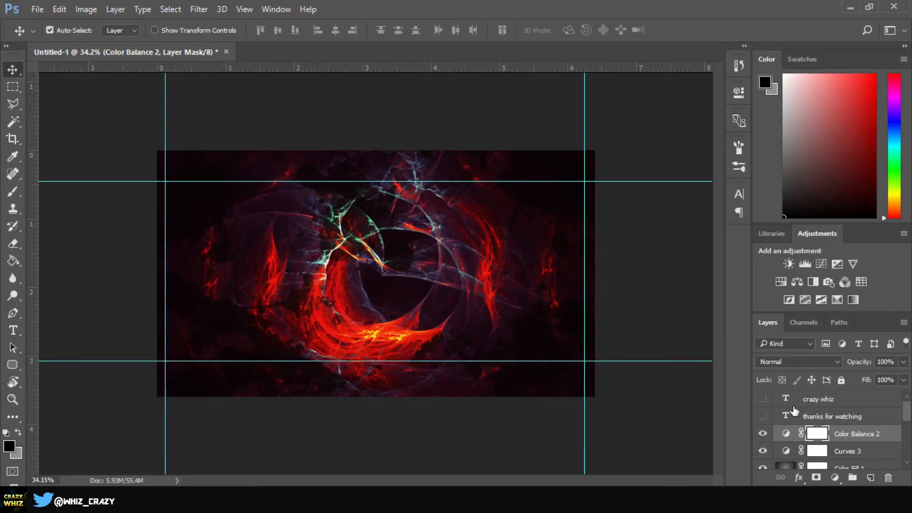
Step: Edit the Hue/Saturation 1 layer: set Hue to -23, Saturation to -7 and Lightness to -7
scroll(845, 427, "down", 5)
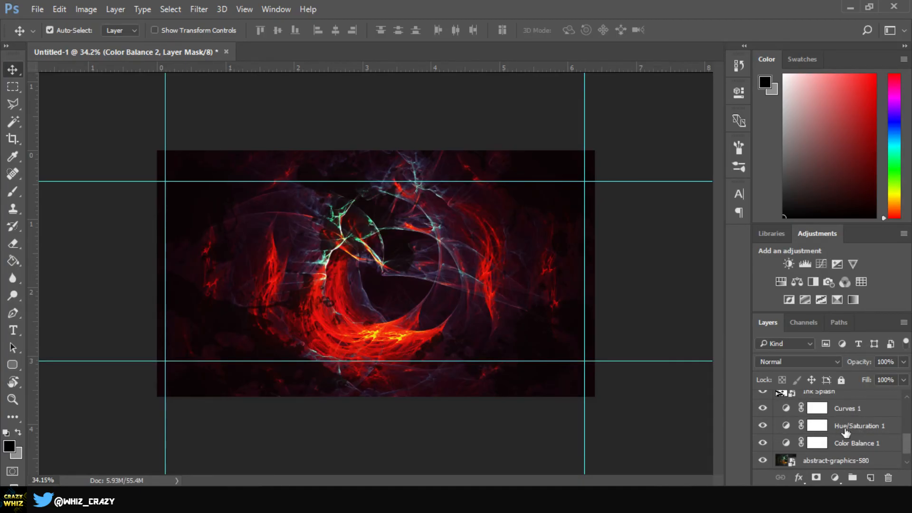
double_click(786, 426)
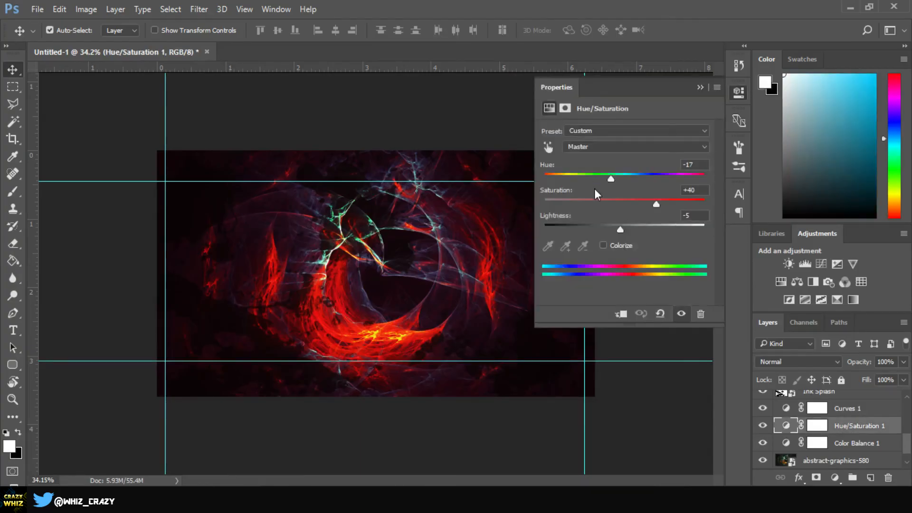
left_click_drag(611, 179, 615, 179)
left_click_drag(614, 179, 608, 181)
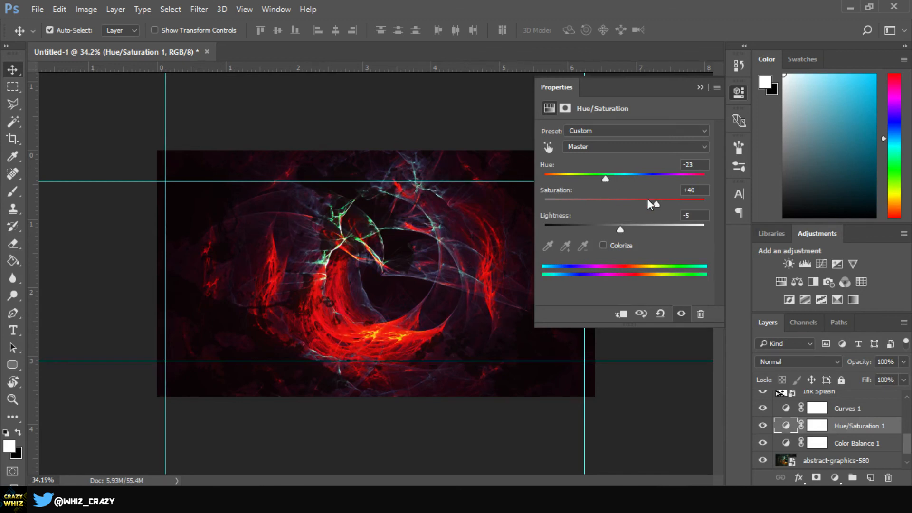
left_click_drag(656, 204, 651, 204)
left_click_drag(650, 204, 626, 229)
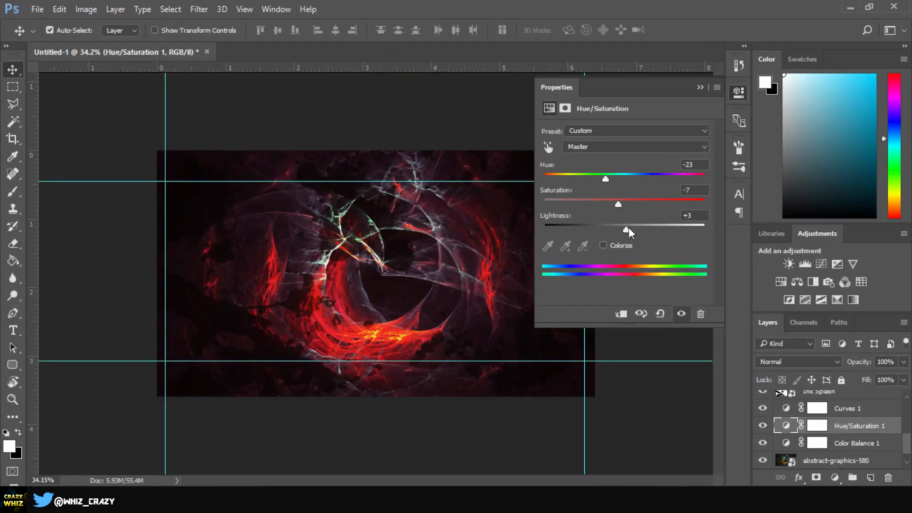
left_click_drag(625, 229, 619, 230)
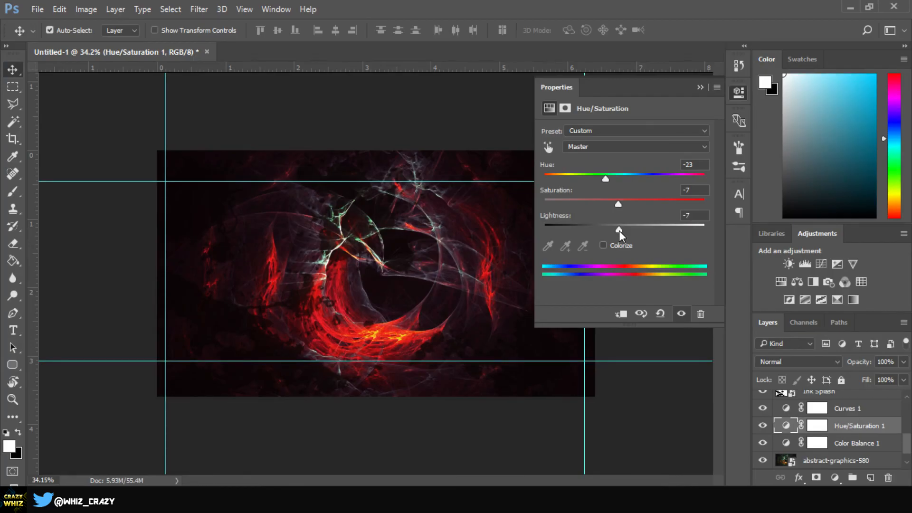
left_click(700, 88)
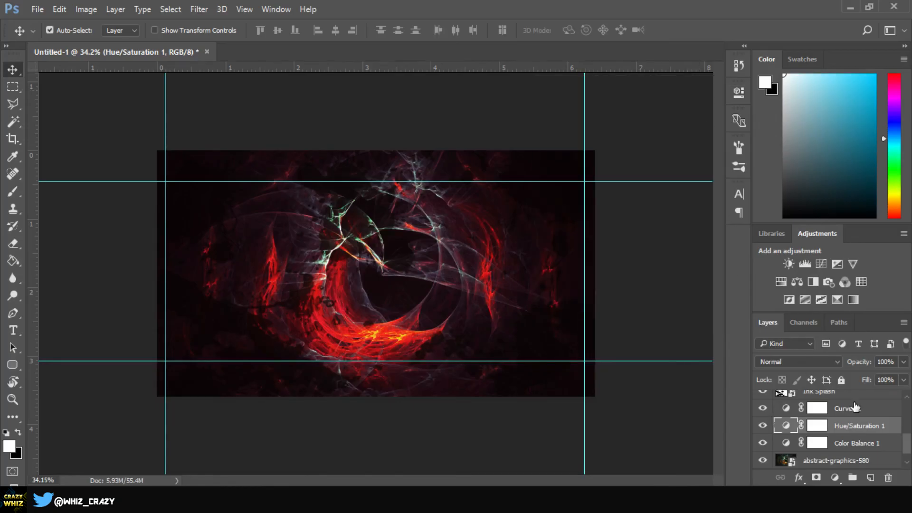
Step: Edit Color Balance 1 midtones: Cyan–Red +59, Magenta–Green -39, Yellow–Blue about -30
left_click(834, 446)
double_click(786, 442)
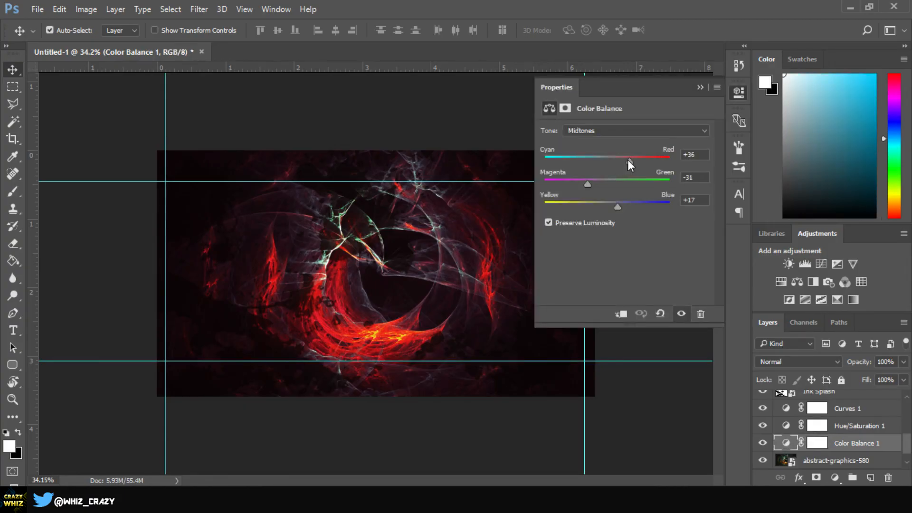
left_click_drag(628, 161, 642, 161)
left_click_drag(588, 184, 591, 206)
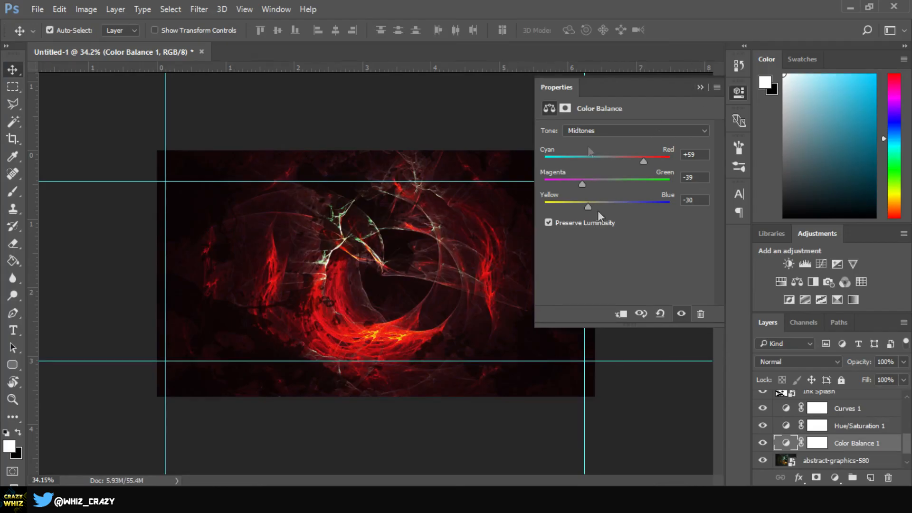
left_click_drag(592, 207, 596, 208)
left_click(699, 86)
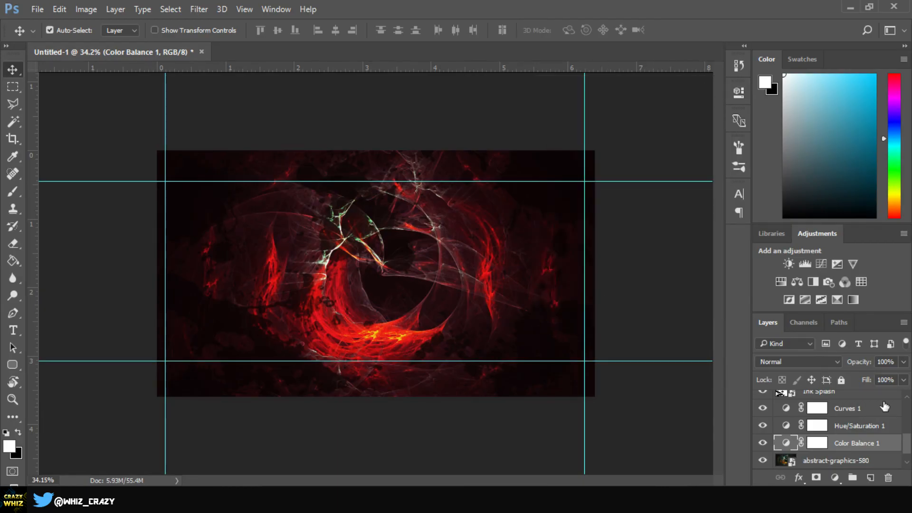
Step: Edit the Hue/Saturation 2 layer above the ink splash, shifting Hue to +17
scroll(855, 418, "up", 2)
scroll(854, 425, "up", 2)
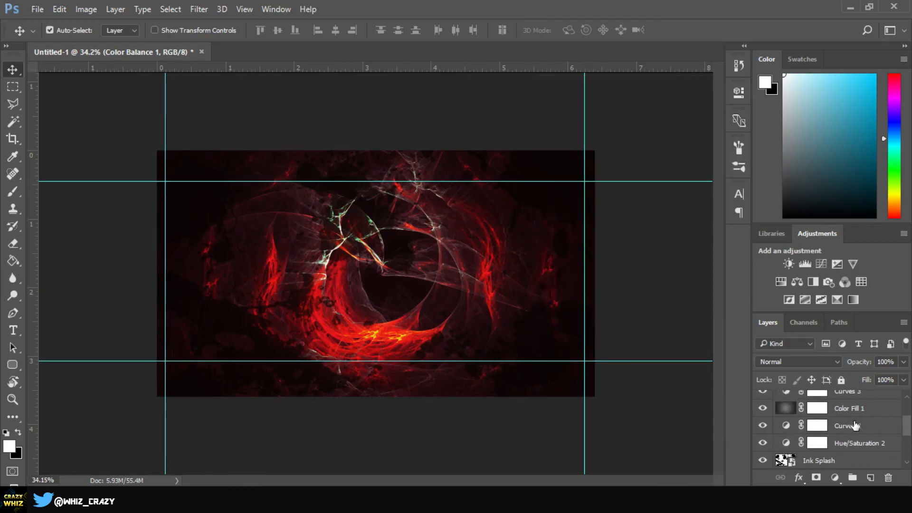
double_click(788, 444)
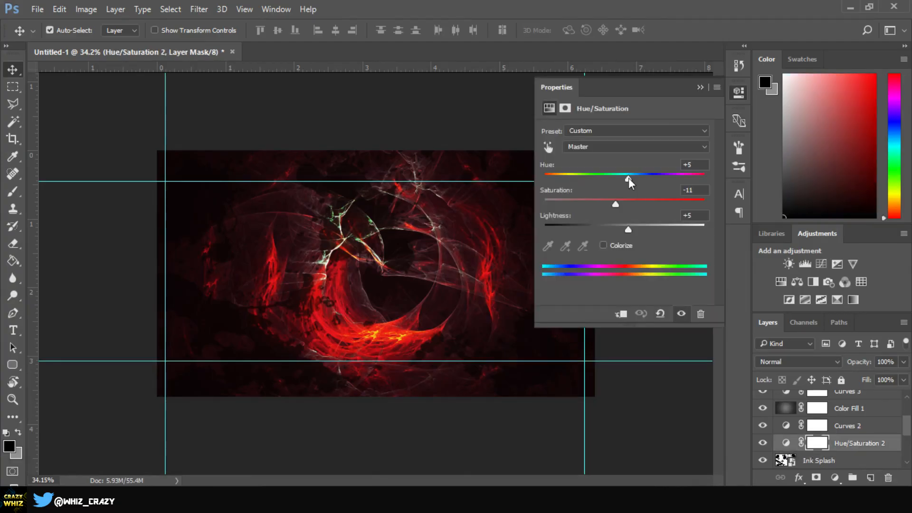
left_click_drag(628, 178, 636, 181)
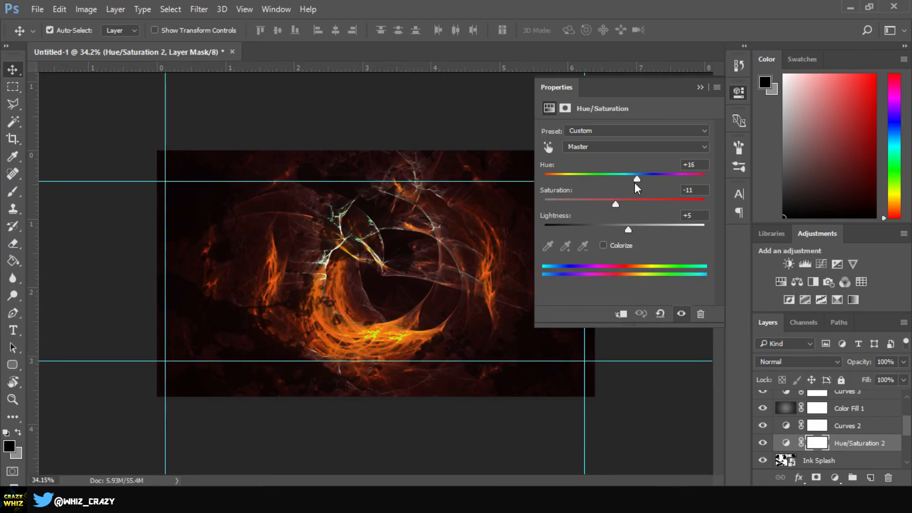
left_click_drag(634, 182, 638, 175)
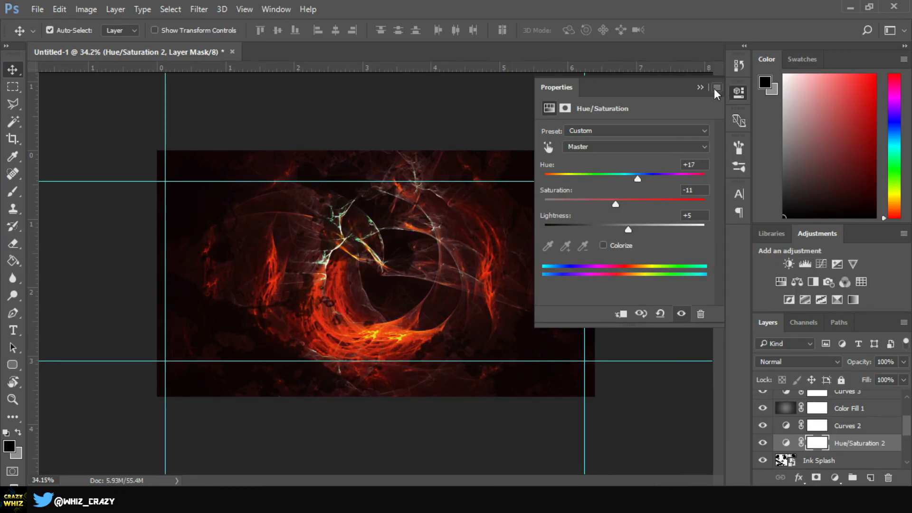
left_click(698, 87)
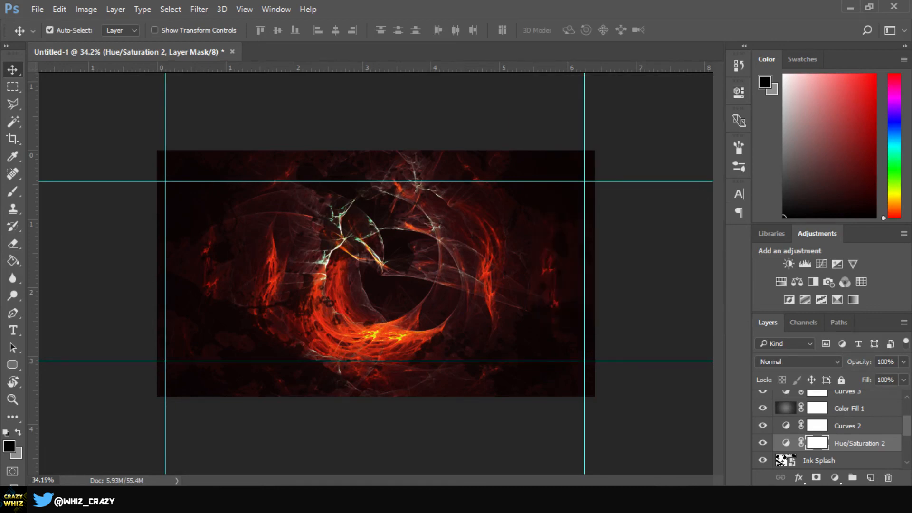
Step: Show both text layers again
scroll(771, 422, "up", 3)
left_click(762, 416)
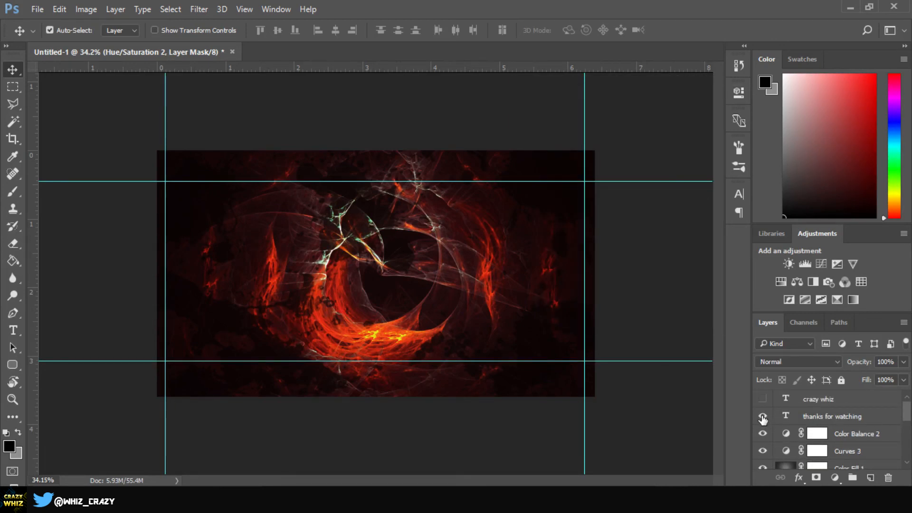
left_click(762, 399)
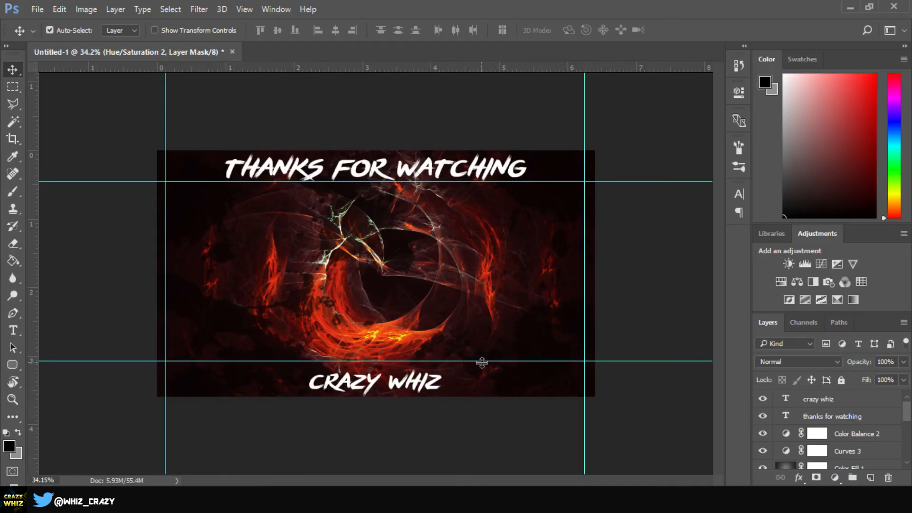
Step: Remove all four guides by dragging them off the canvas
left_click_drag(481, 362, 503, 67)
left_click_drag(518, 182, 517, 67)
left_click_drag(165, 217, 33, 217)
left_click_drag(584, 217, 708, 309)
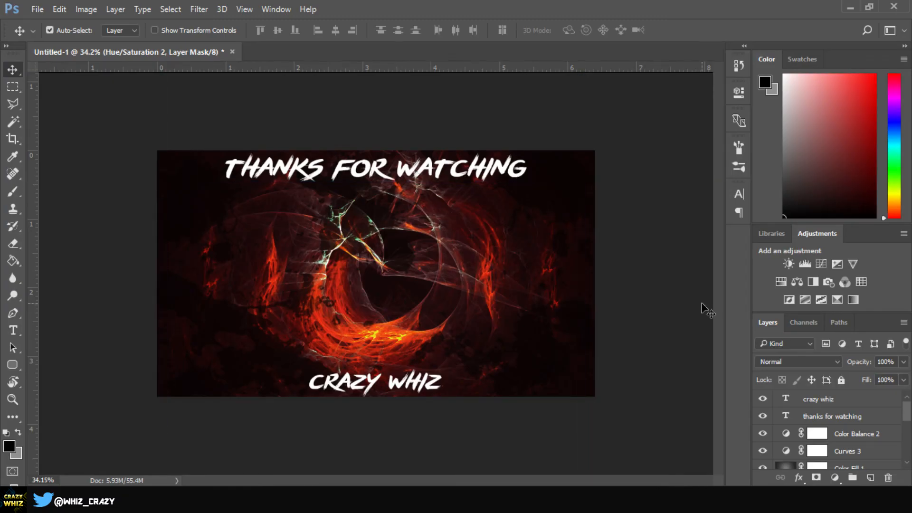
left_click(409, 266)
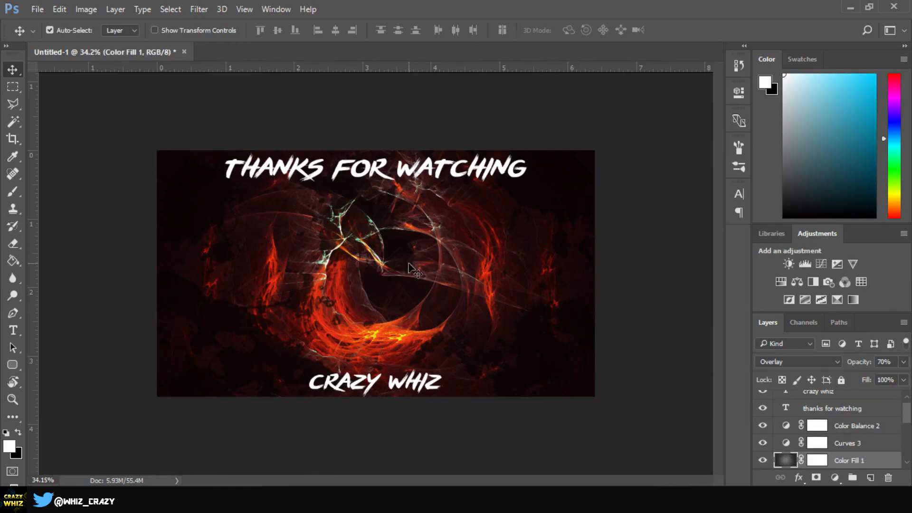